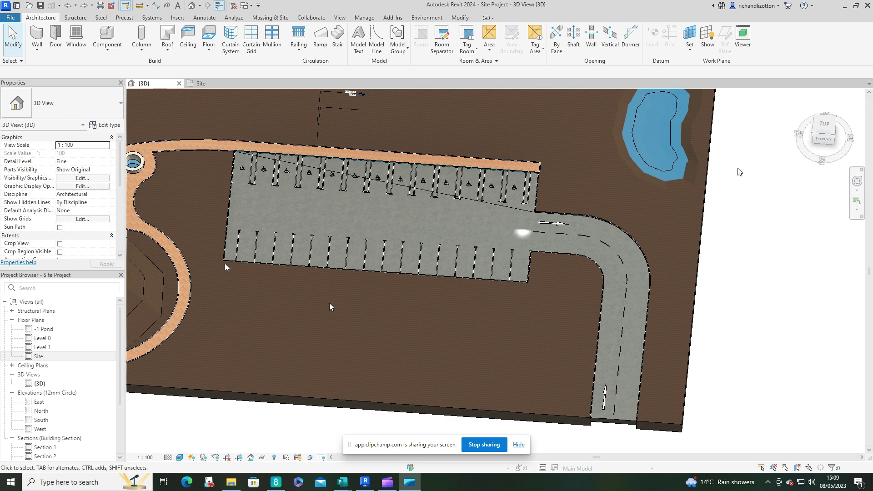
# Open the site toposolid for shape-point editing in the Site floor plan, without adding new points
pyautogui.click(355, 400)
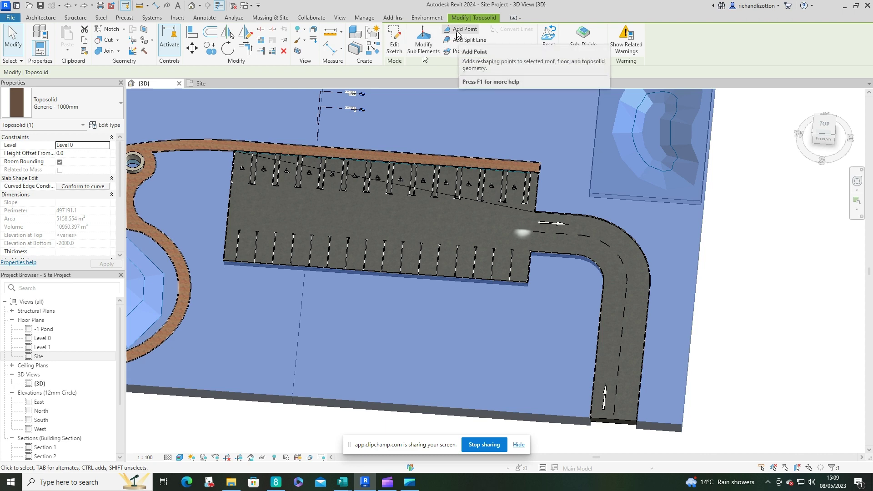
pyautogui.click(460, 30)
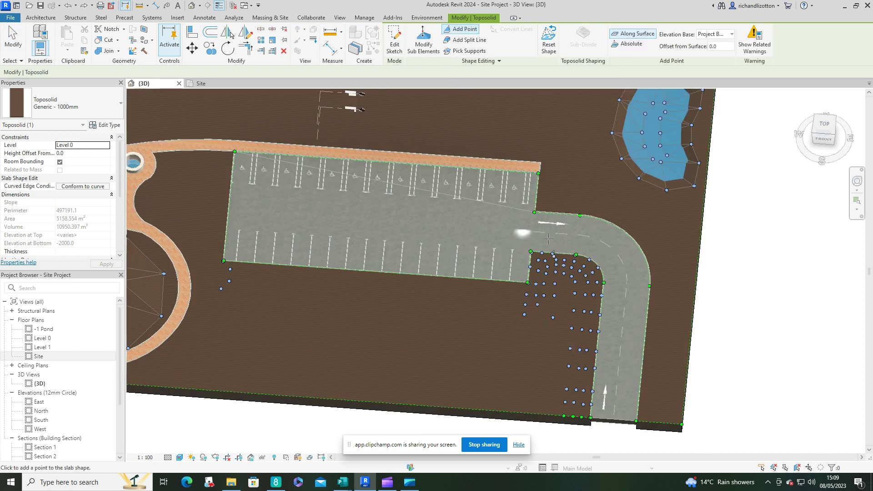
pyautogui.click(211, 83)
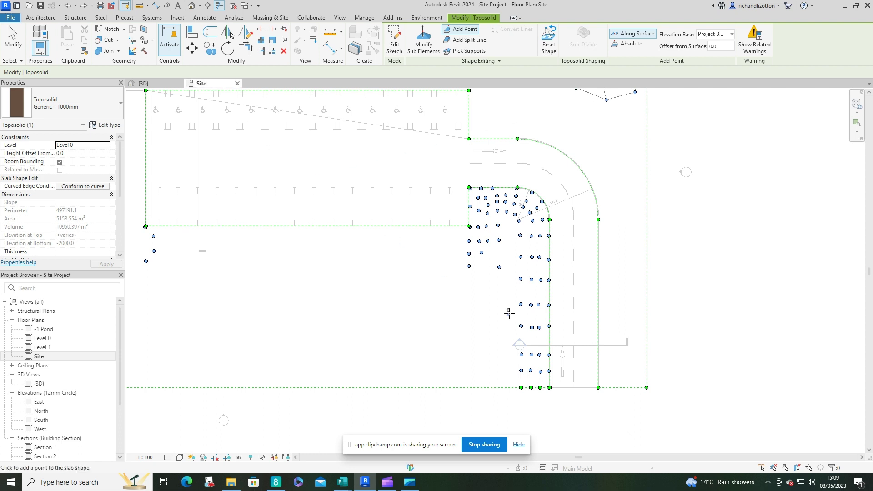
pyautogui.scroll(2, 516, 307)
pyautogui.moveTo(480, 376); pyautogui.dragTo(427, 326, button='middle')
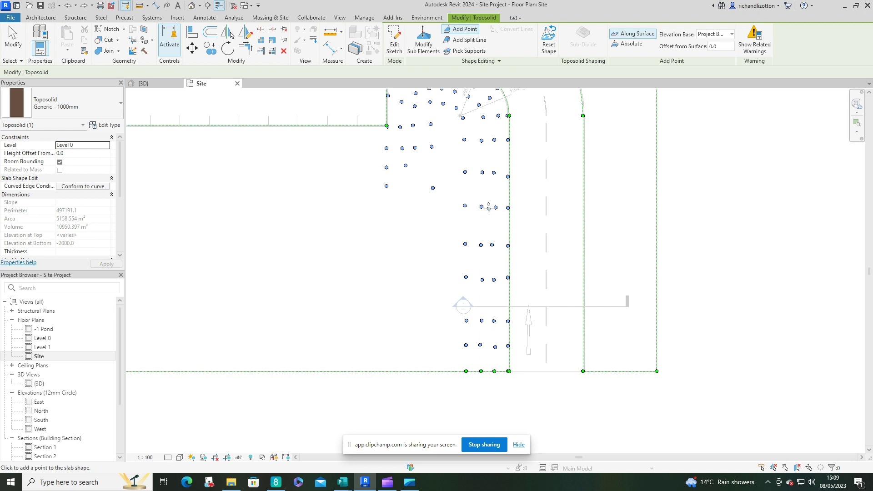
pyautogui.scroll(-1, 488, 207)
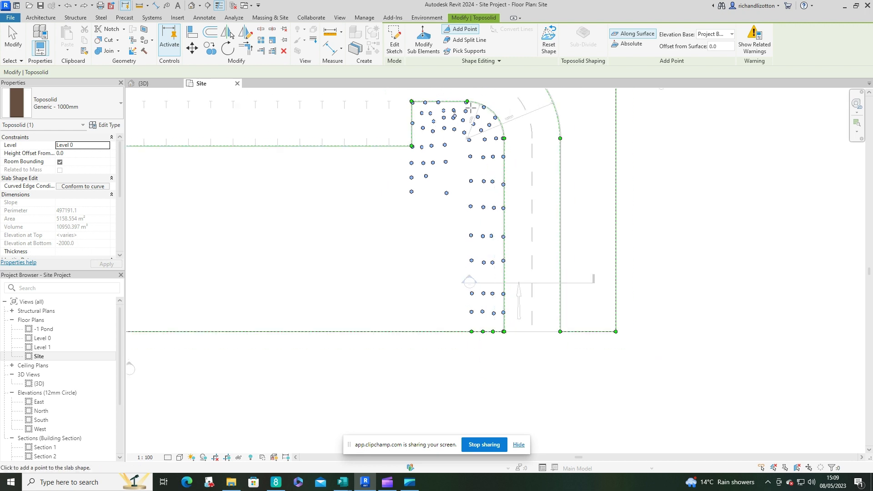
pyautogui.press('Escape')
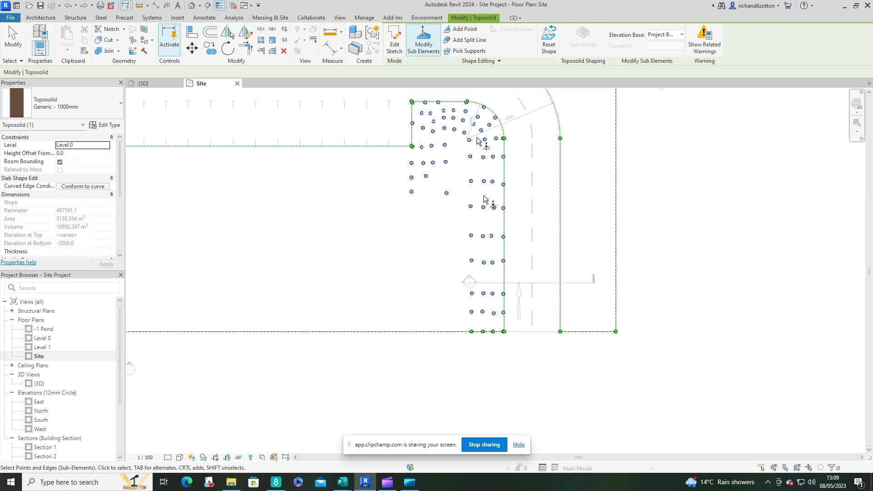
# Set the elevation of the toposolid's middle rows of points beside the access road, its inner bend and the car park's lower edge to -650
pyautogui.moveTo(476, 135); pyautogui.dragTo(502, 361)
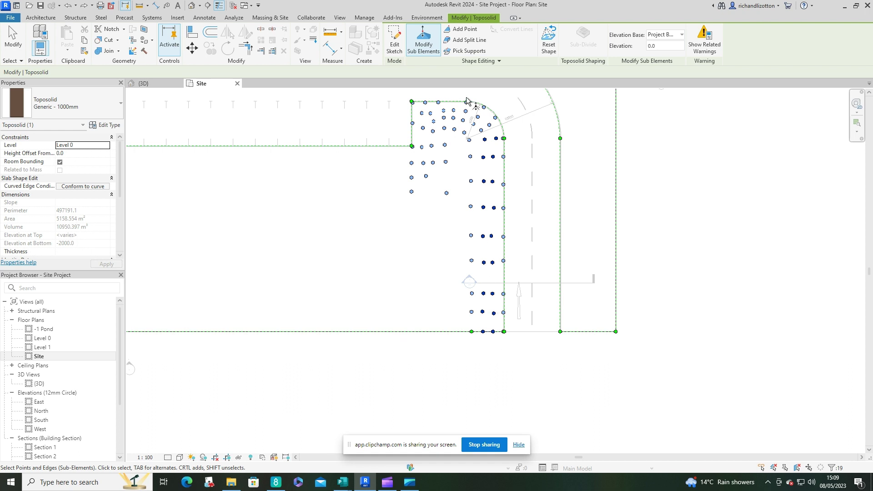
pyautogui.scroll(5, 470, 113)
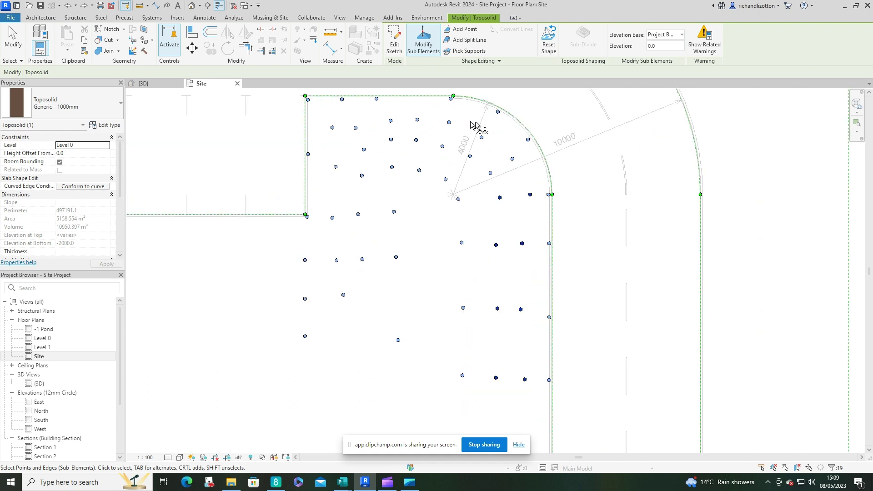
pyautogui.moveTo(468, 120); pyautogui.dragTo(514, 191)
pyautogui.keyDown('ctrl'); pyautogui.moveTo(326, 112); pyautogui.dragTo(457, 150); pyautogui.keyUp('ctrl')
pyautogui.keyDown('ctrl'); pyautogui.moveTo(333, 154); pyautogui.dragTo(372, 329); pyautogui.keyUp('ctrl')
pyautogui.keyDown('ctrl'); pyautogui.moveTo(283, 246); pyautogui.dragTo(337, 302); pyautogui.keyUp('ctrl')
pyautogui.scroll(-5, 337, 272)
pyautogui.moveTo(264, 254); pyautogui.dragTo(536, 192, button='middle')
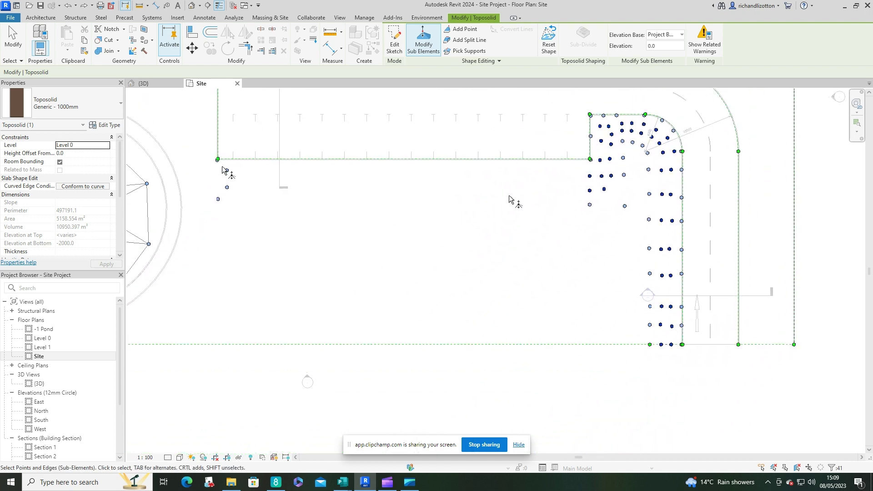
pyautogui.keyDown('ctrl'); pyautogui.moveTo(221, 166); pyautogui.dragTo(244, 196); pyautogui.keyUp('ctrl')
pyautogui.moveTo(565, 217); pyautogui.dragTo(485, 196, button='middle')
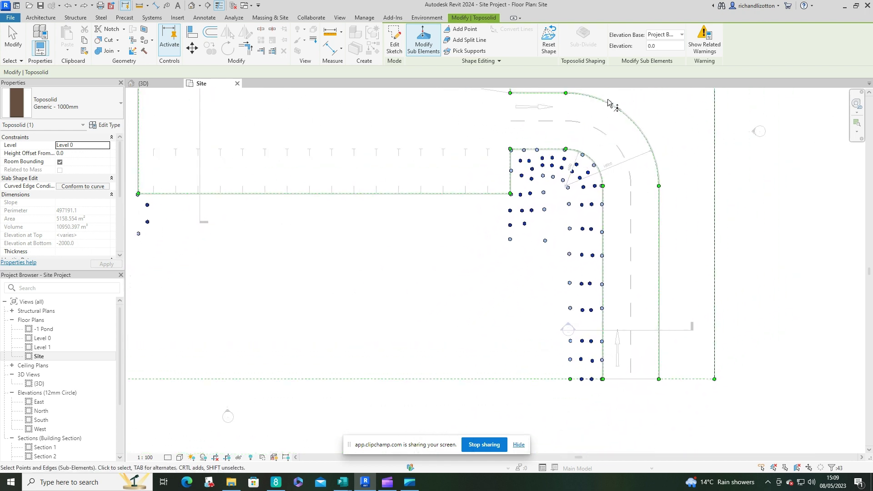
pyautogui.doubleClick(656, 46)
pyautogui.press('Return')
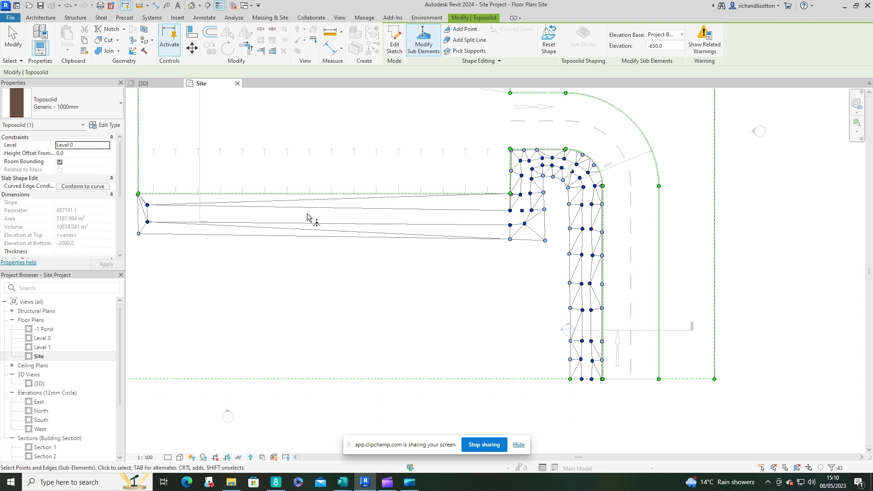
pyautogui.press('Escape')
pyautogui.press('Escape')
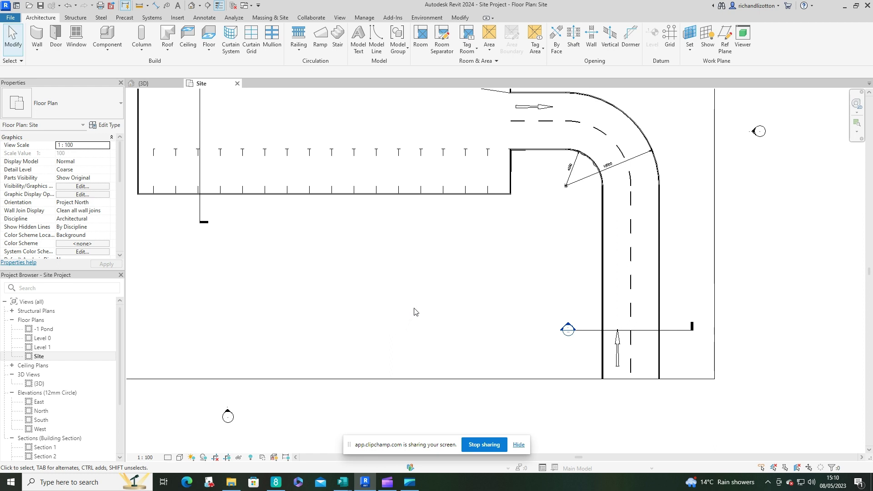
# Check the lowered ground in the 3D view and set the Site floor plan's visual style to Realistic
pyautogui.moveTo(432, 287); pyautogui.dragTo(473, 291, button='middle')
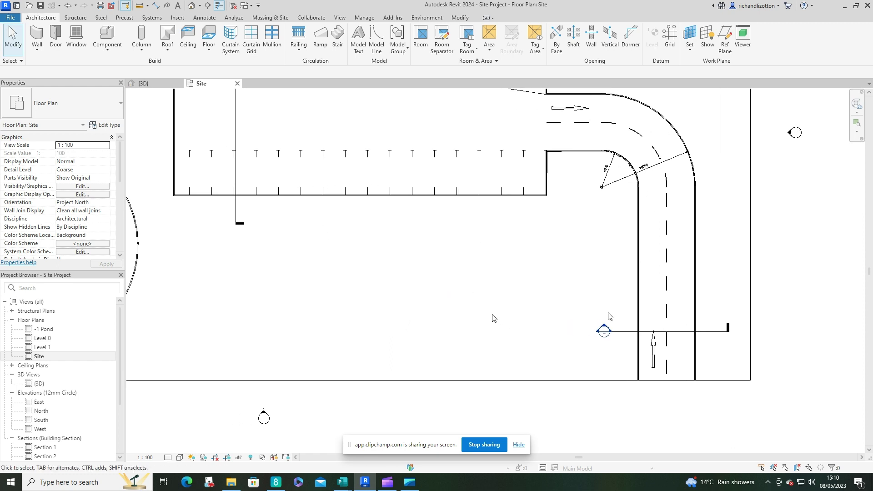
pyautogui.click(143, 83)
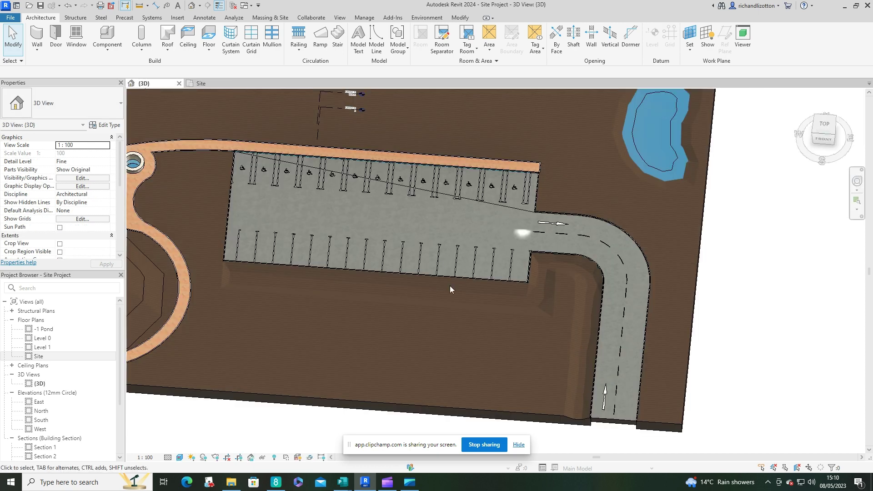
pyautogui.click(200, 83)
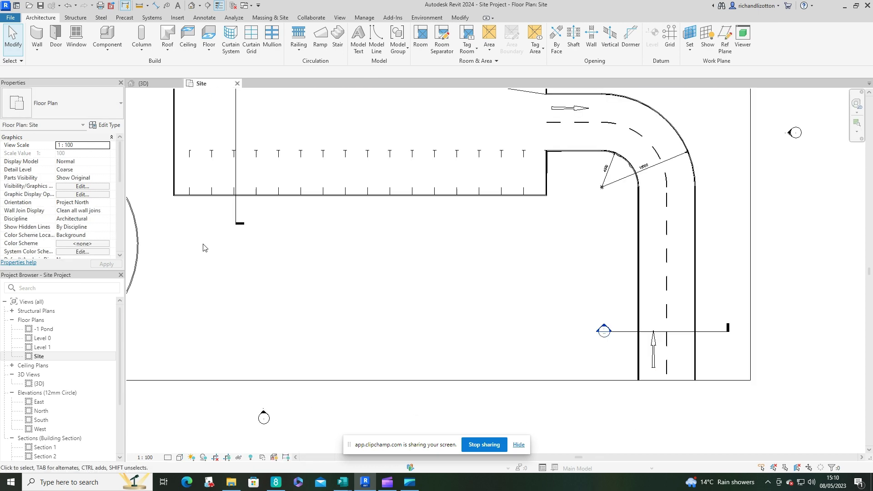
pyautogui.click(179, 457)
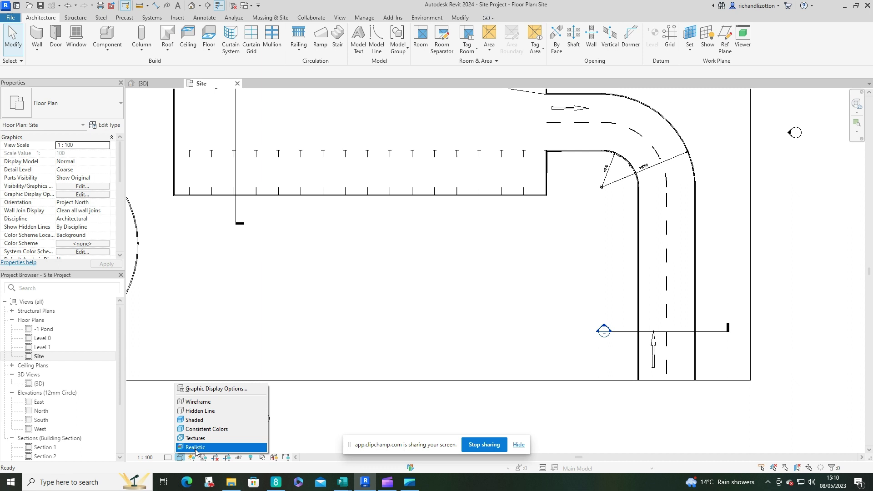
pyautogui.click(200, 451)
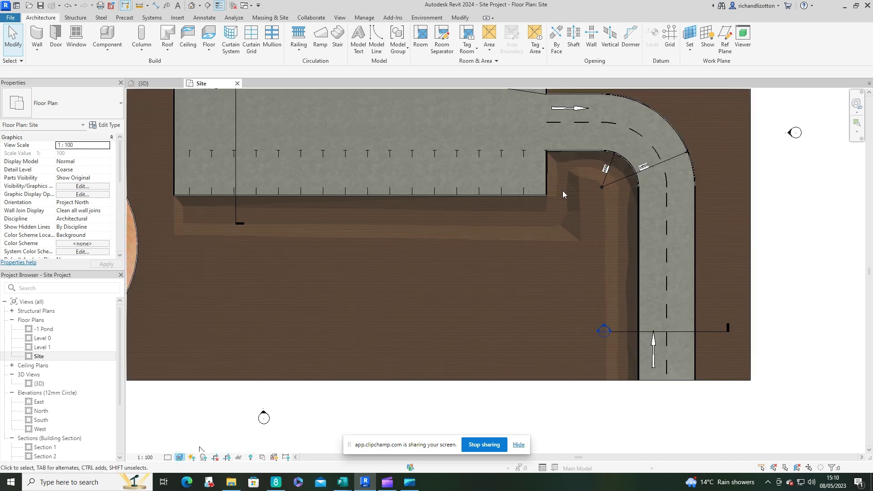
# Examine the lowered channel around the car park and access road in the Site floor plan
pyautogui.moveTo(562, 315); pyautogui.dragTo(575, 338, button='middle')
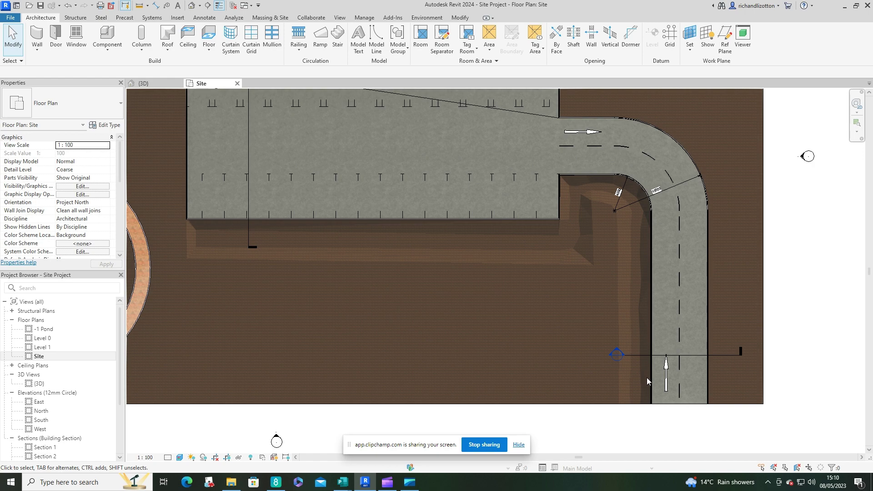
pyautogui.scroll(1, 642, 386)
pyautogui.moveTo(412, 352); pyautogui.dragTo(494, 359, button='middle')
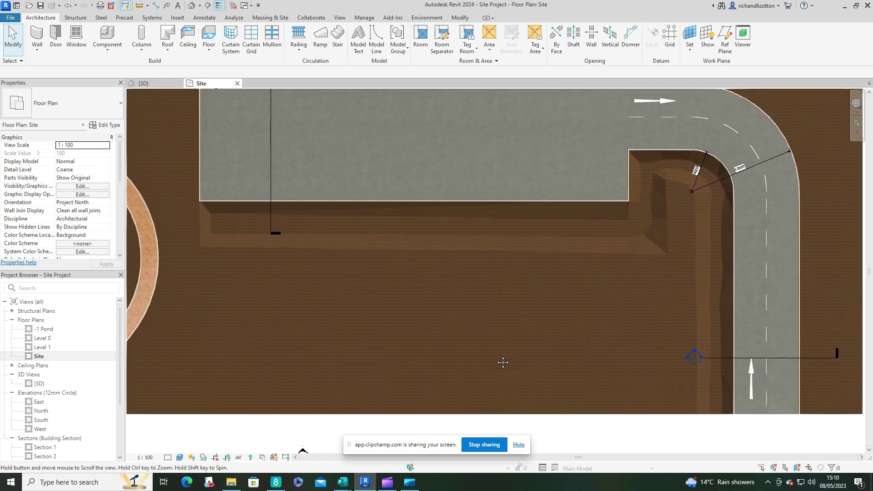
pyautogui.scroll(-3, 476, 345)
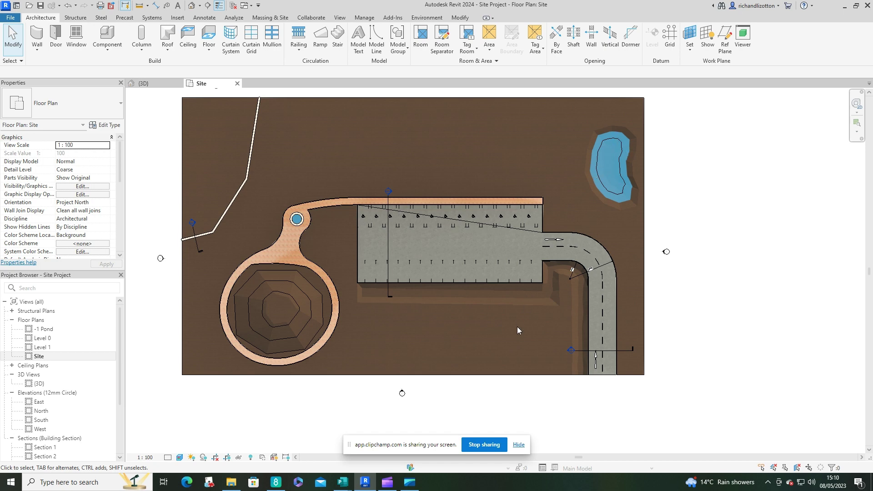
pyautogui.scroll(2, 517, 327)
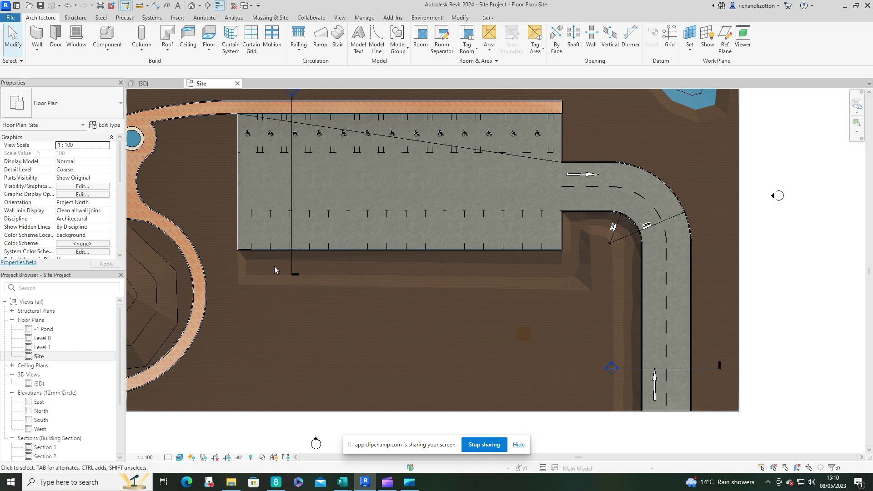
pyautogui.scroll(1, 372, 275)
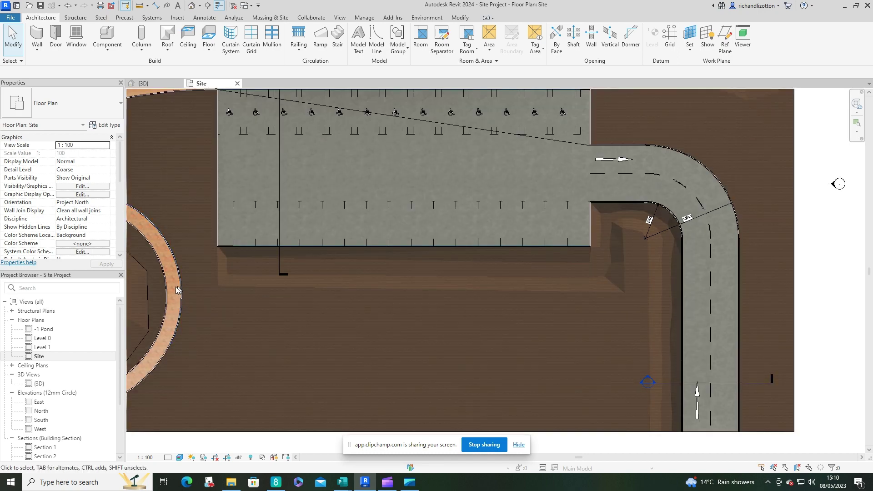
pyautogui.scroll(1, 345, 285)
pyautogui.moveTo(384, 311); pyautogui.dragTo(373, 285, button='middle')
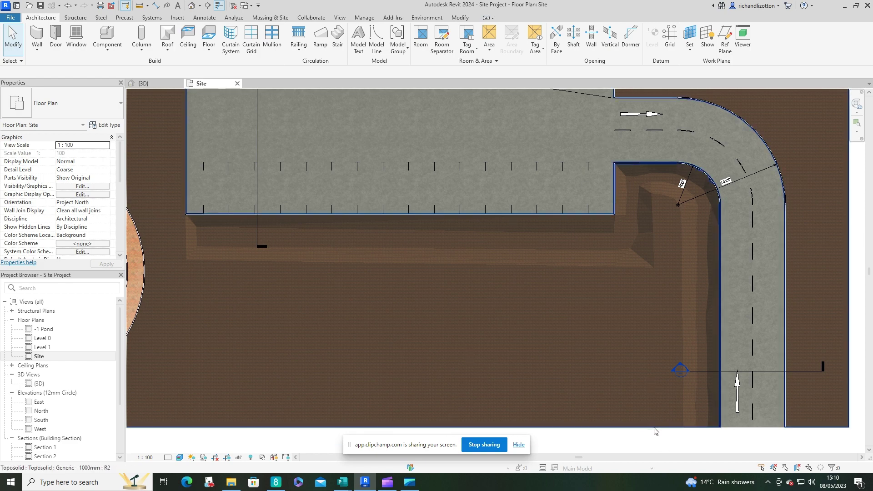
# Sub-divide the toposolid, sketching one rectangle about 42000 mm long below the car park and another about 5100 mm long below the road entrance
pyautogui.click(655, 431)
pyautogui.click(584, 43)
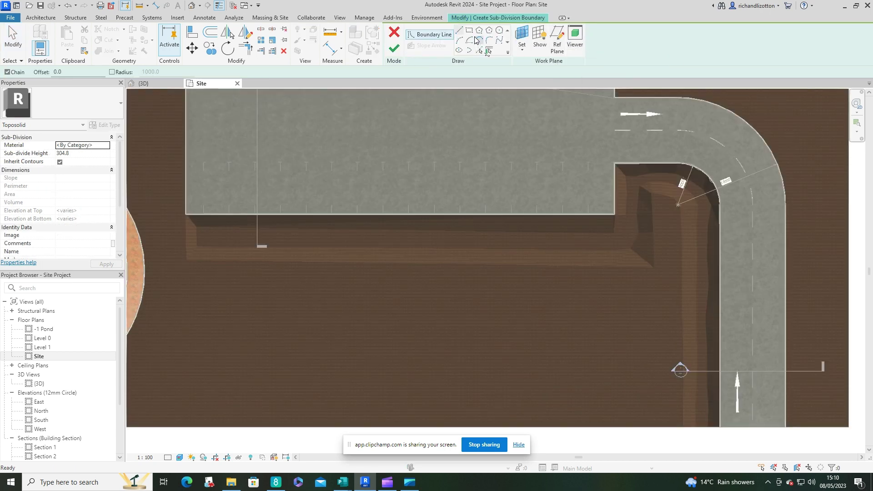
pyautogui.click(469, 31)
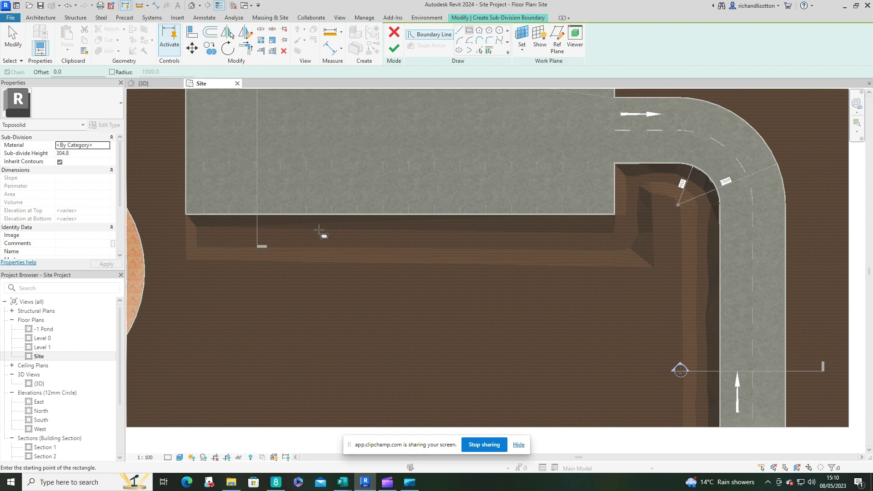
pyautogui.click(193, 224)
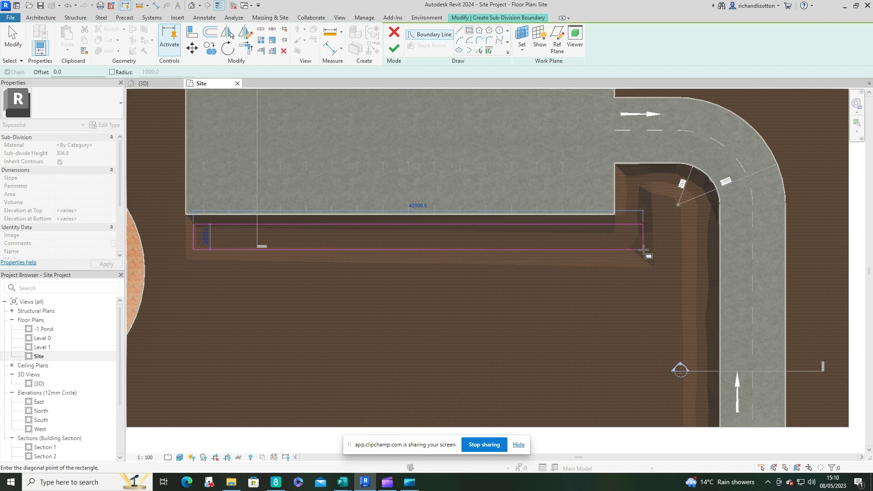
pyautogui.click(642, 252)
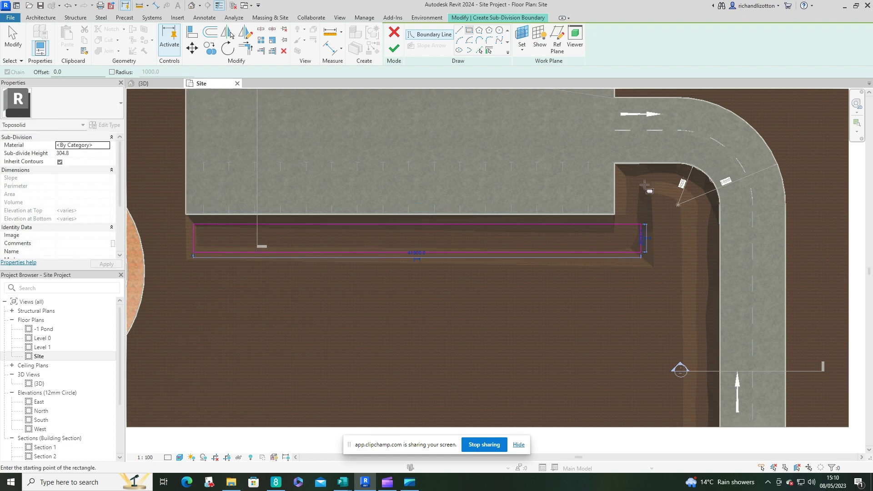
pyautogui.click(624, 172)
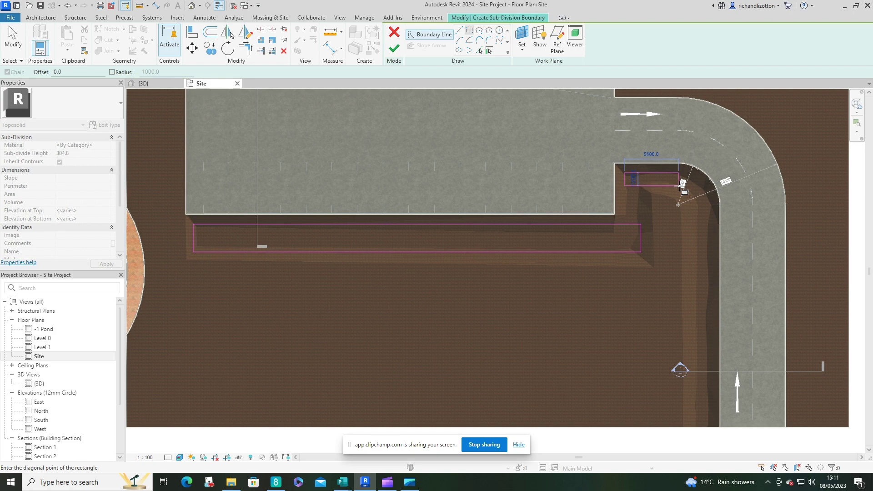
pyautogui.click(681, 185)
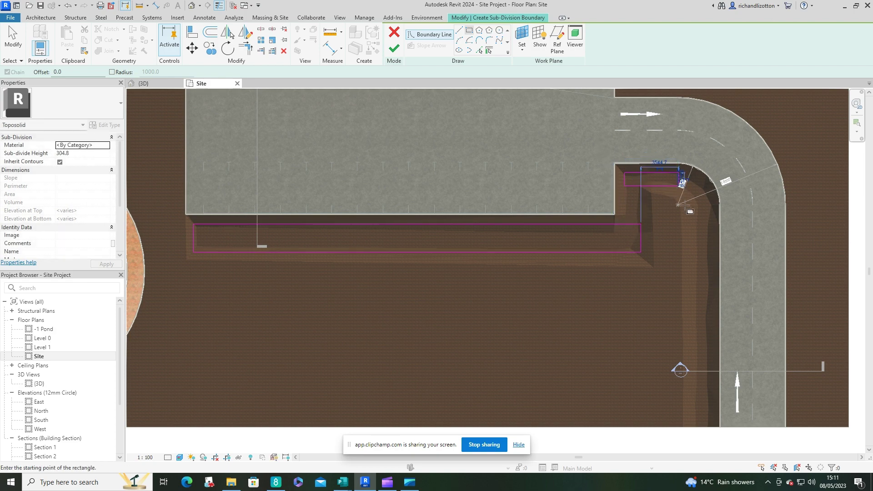
# Trim and extend the two rectangles' edges into corners so they join as one boundary around the car park's corner
pyautogui.scroll(3, 684, 205)
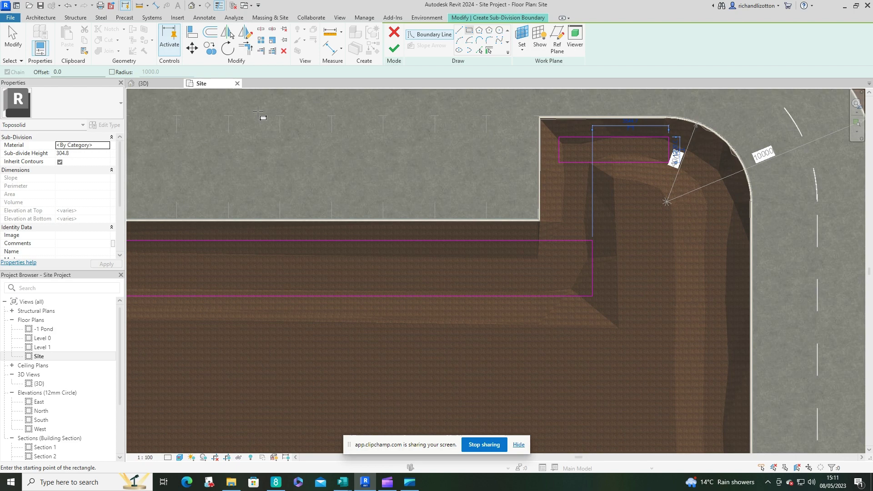
pyautogui.click(246, 48)
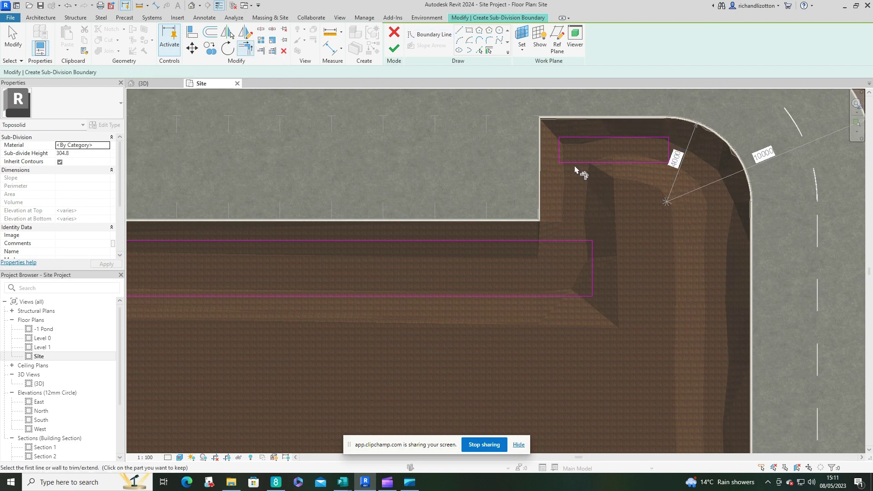
pyautogui.click(560, 153)
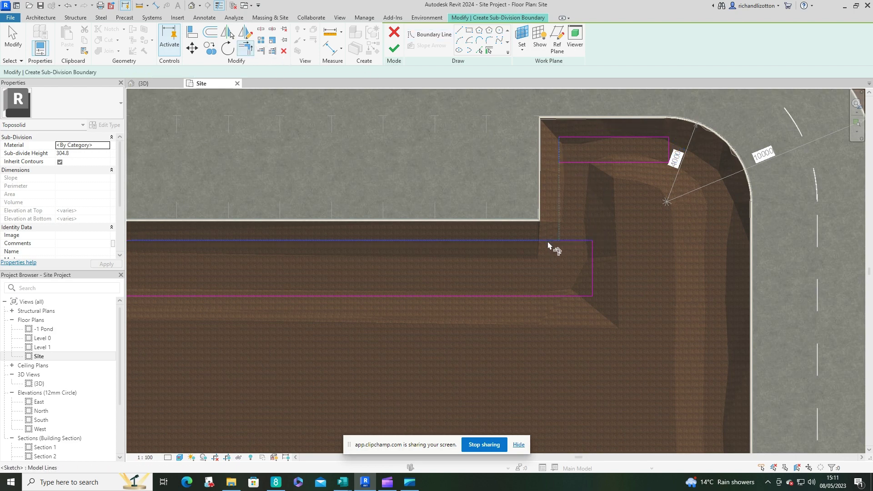
pyautogui.click(592, 271)
pyautogui.click(633, 162)
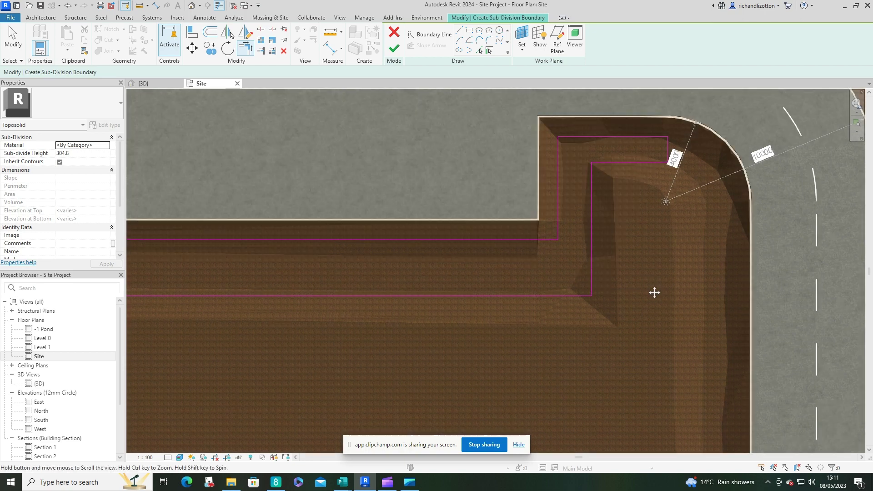
# Sketch a narrow rectangle along the channel beside the access road, from just below the bend down to the toposolid's lower edge
pyautogui.moveTo(655, 293); pyautogui.dragTo(563, 258, button='middle')
pyautogui.scroll(-4, 562, 257)
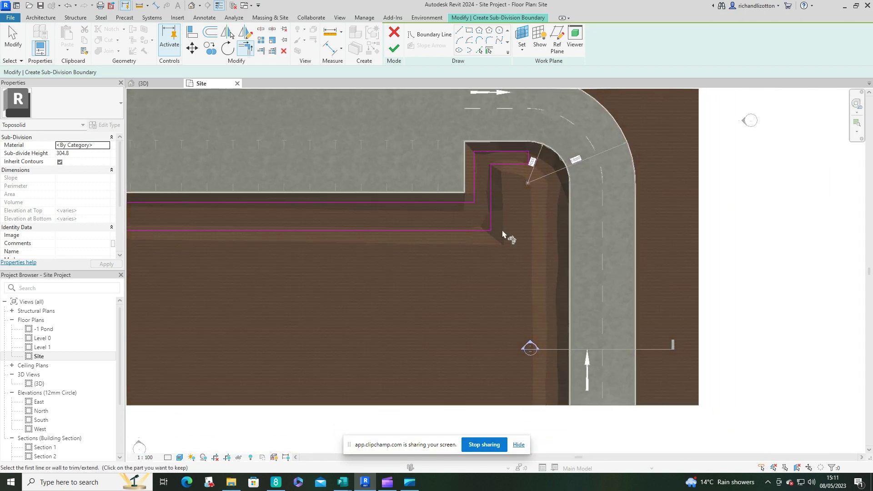
pyautogui.click(468, 30)
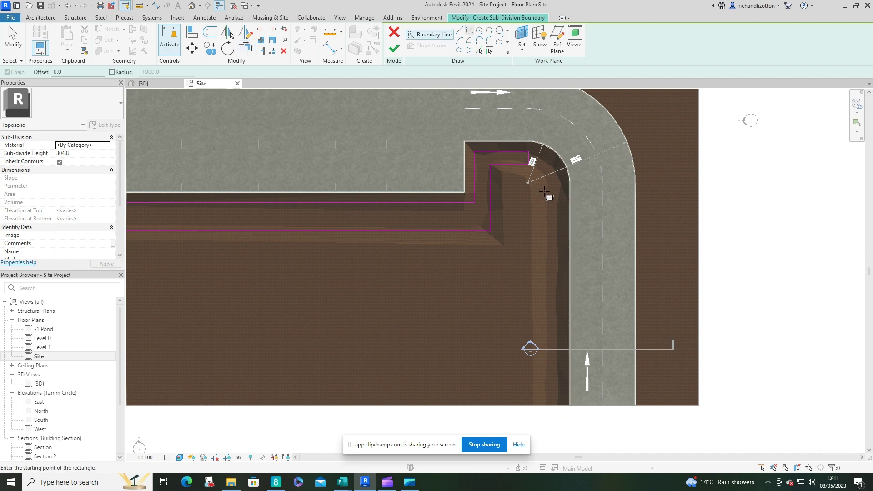
pyautogui.click(545, 193)
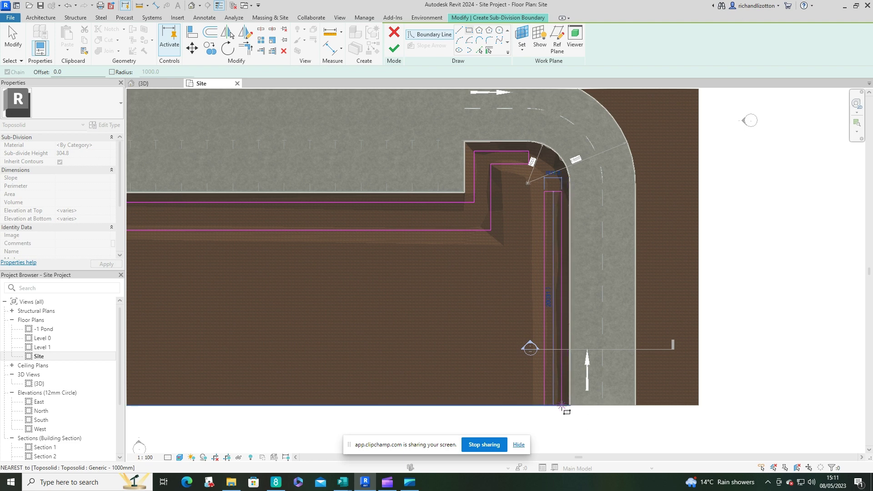
pyautogui.click(562, 406)
# Draw inner and outer arcs around the road bend, connecting the upper boundary's two edges to the roadside rectangle's top corners
pyautogui.scroll(3, 529, 182)
pyautogui.moveTo(530, 170)
pyautogui.mouseDown(button='middle')
pyautogui.moveTo(455, 320)
pyautogui.moveTo(466, 272)
pyautogui.mouseUp(button='middle')
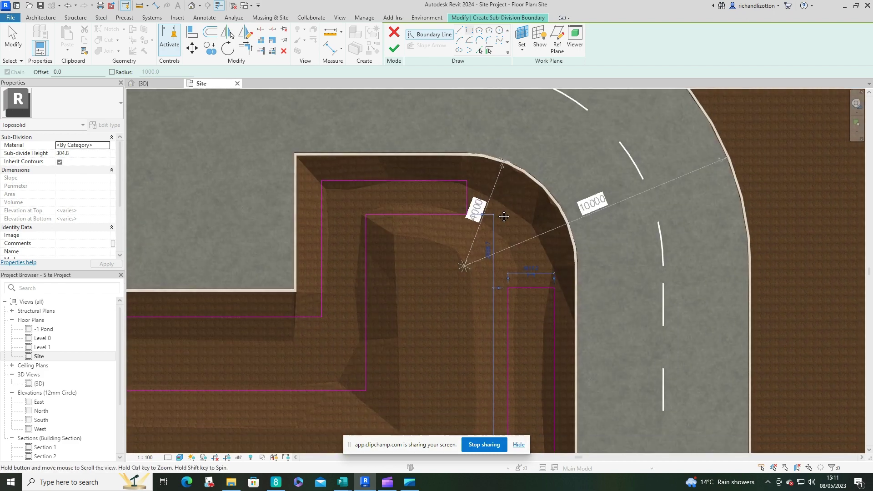
pyautogui.click(459, 41)
pyautogui.click(476, 215)
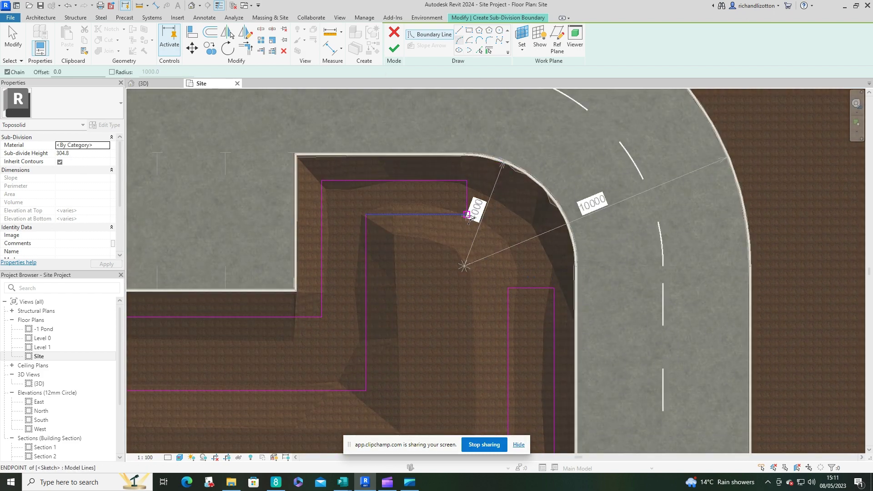
pyautogui.click(509, 287)
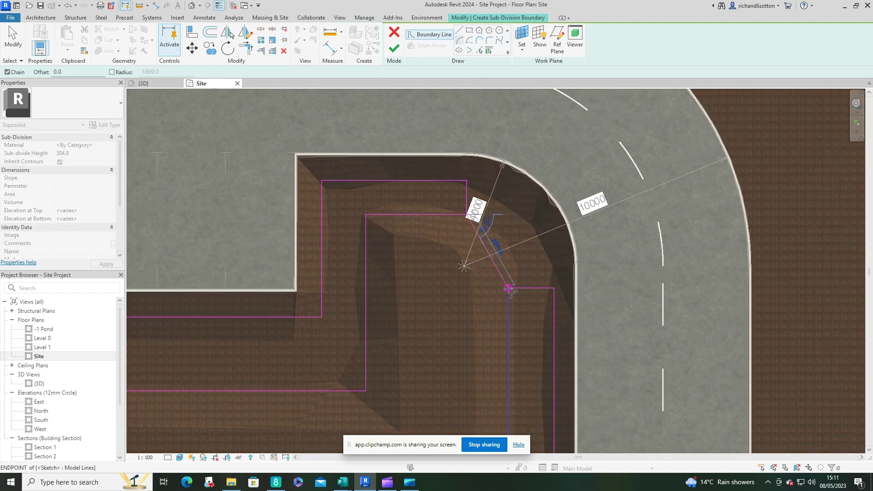
pyautogui.click(510, 255)
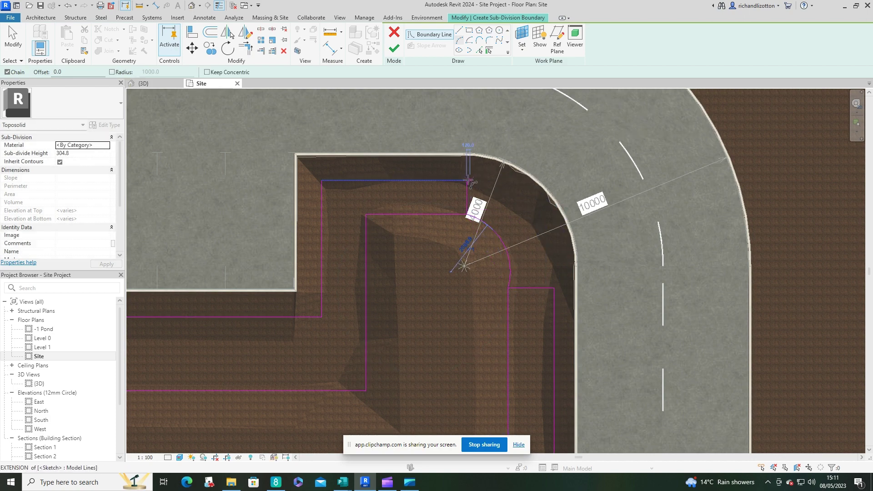
pyautogui.click(555, 291)
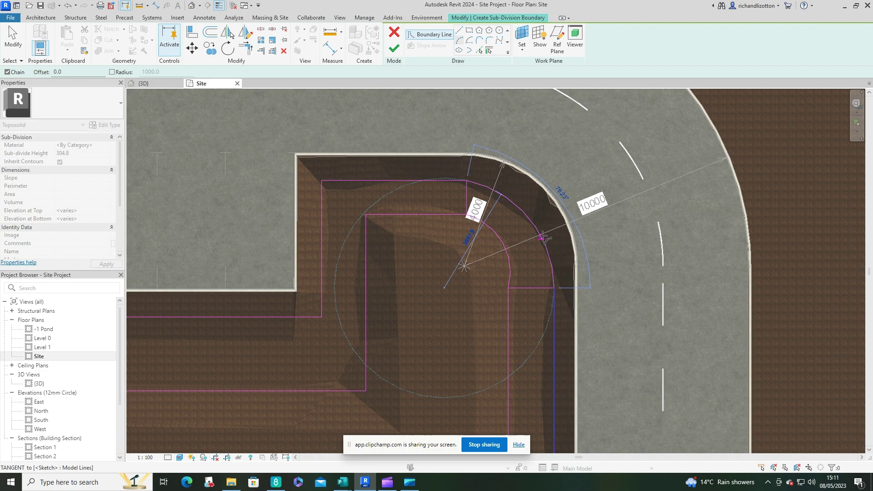
pyautogui.click(544, 237)
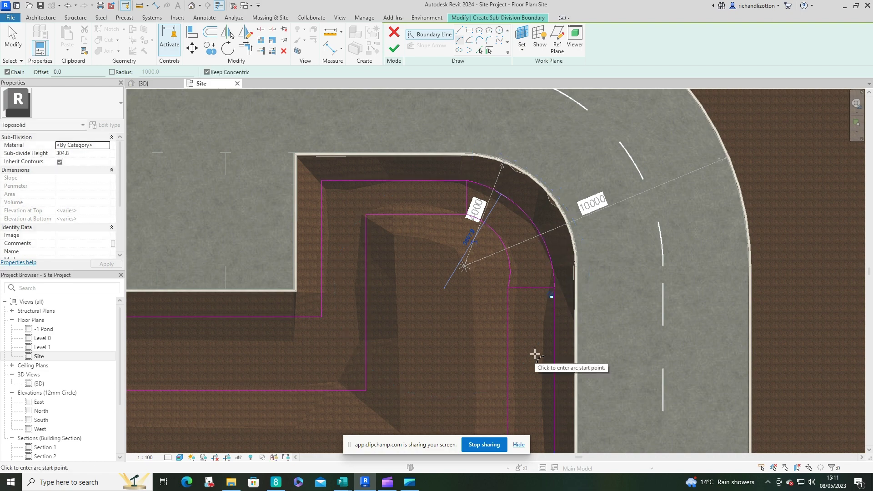
# Delete the short cross lines at both ends of the arcs so the sub-division boundary forms one continuous loop
pyautogui.scroll(-3, 535, 354)
pyautogui.press('Escape')
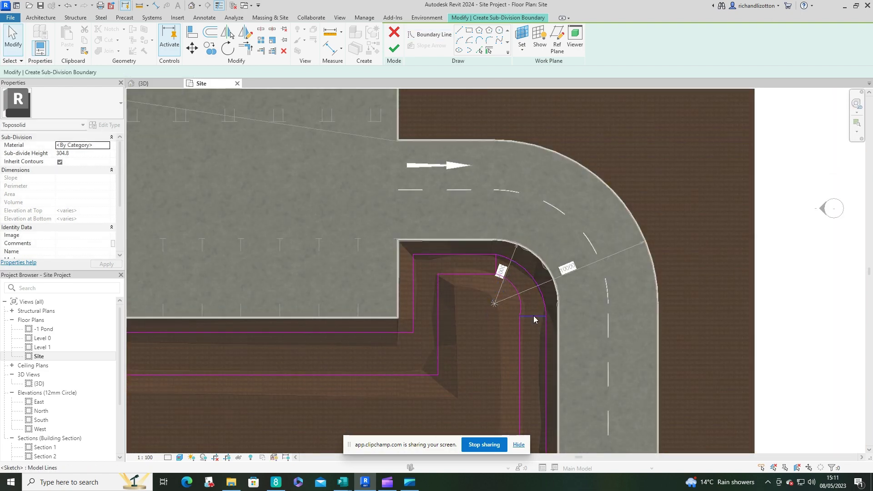
pyautogui.click(536, 320)
pyautogui.press('Escape')
pyautogui.scroll(-3, 492, 359)
pyautogui.moveTo(493, 361); pyautogui.dragTo(615, 272, button='middle')
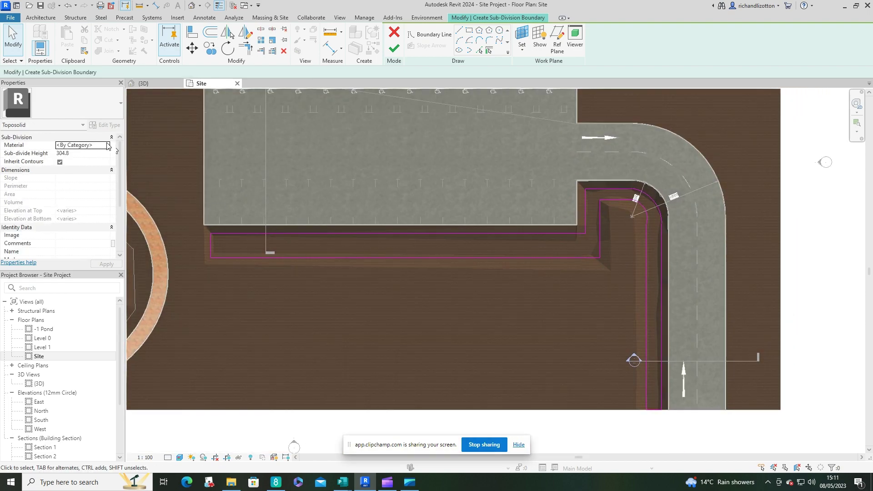
# Assign the Gravel material to the sub-division, searching the project materials for "grav"
pyautogui.click(82, 145)
pyautogui.click(107, 146)
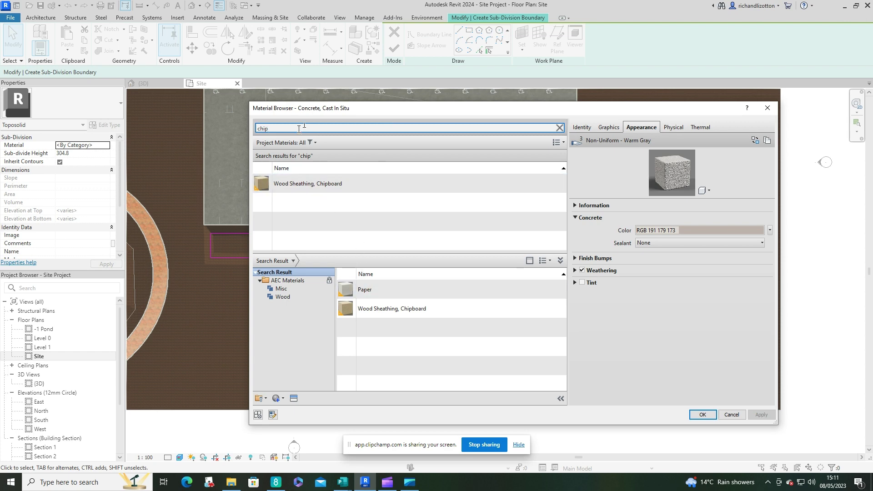
pyautogui.press('BackSpace')
pyautogui.press('BackSpace')
pyautogui.press('BackSpace')
pyautogui.press('BackSpace')
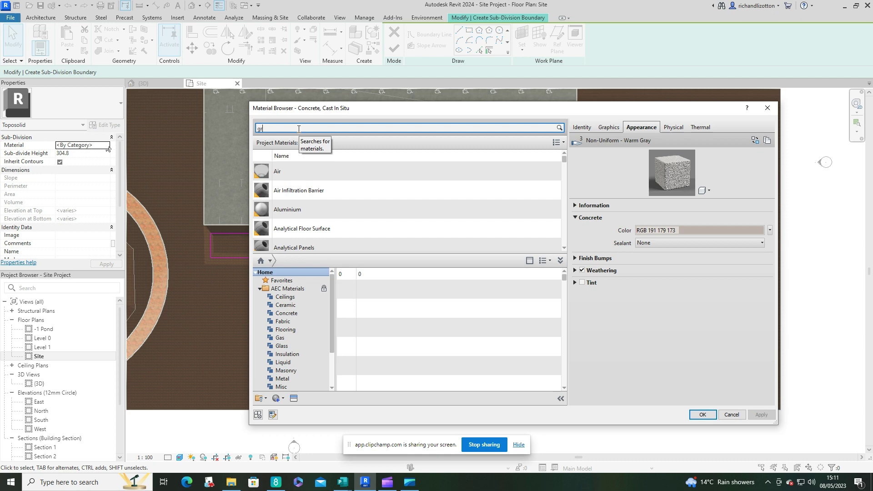
pyautogui.click(294, 189)
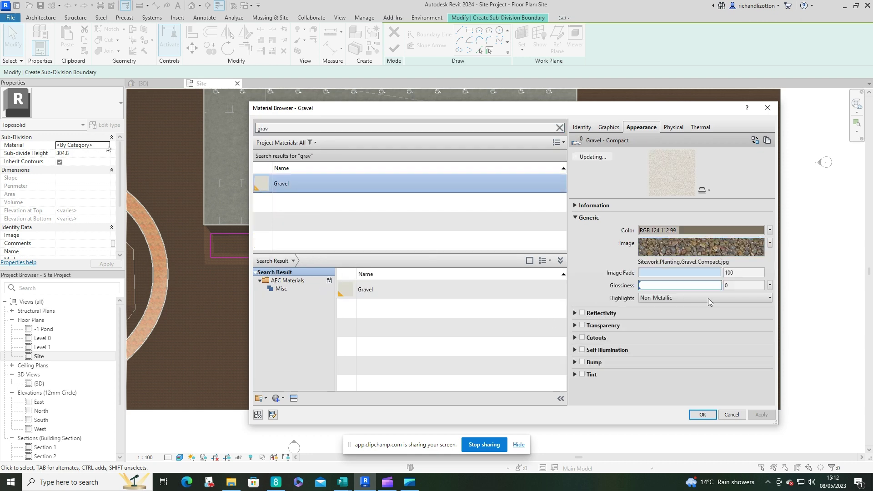
pyautogui.click(710, 415)
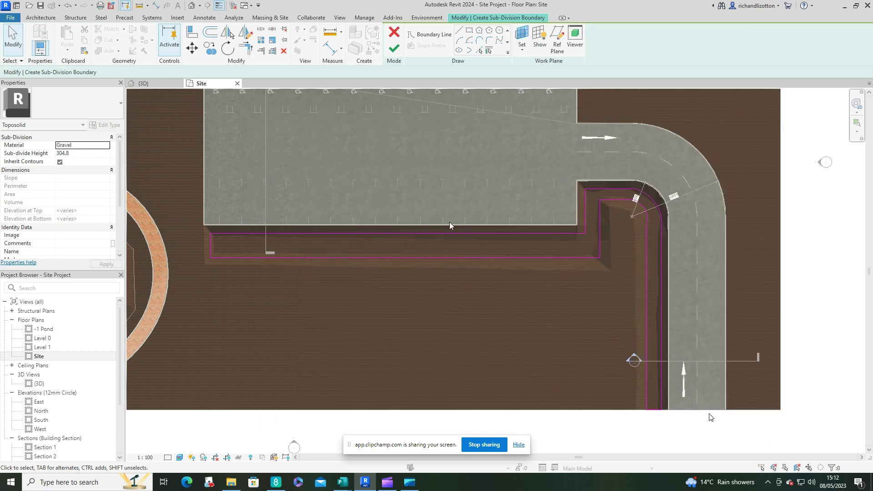
# Set the sub-divide height to 50 and finish the sub-division boundary
pyautogui.click(75, 153)
pyautogui.write('50')
pyautogui.click(109, 263)
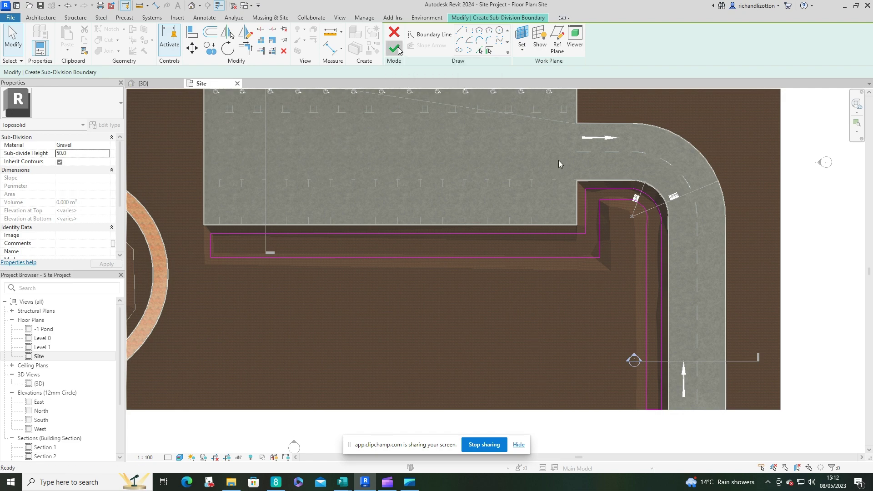
# Examine the gravel sub-division's surface texture and its end beside the access road in the 3D view
pyautogui.click(160, 84)
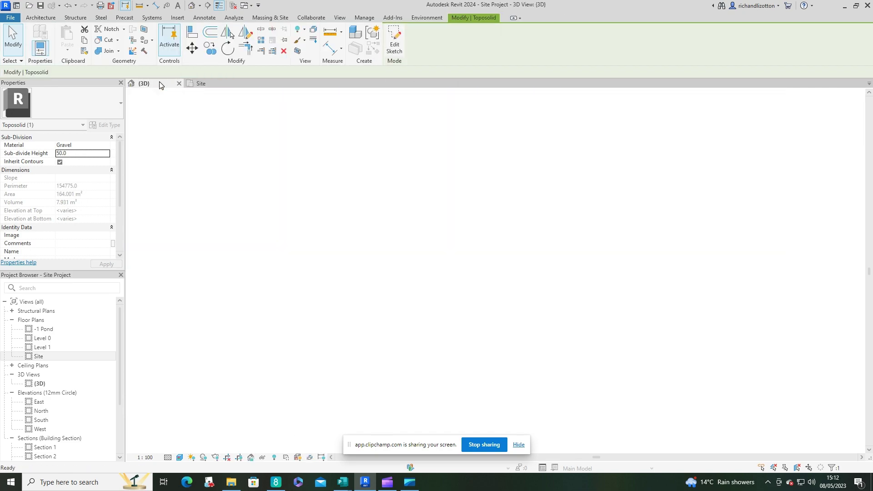
pyautogui.press('Escape')
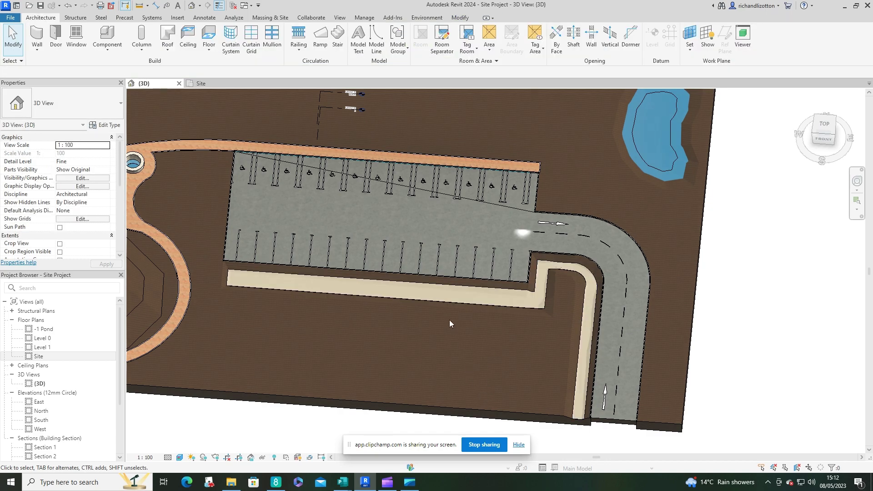
pyautogui.scroll(5, 409, 301)
pyautogui.scroll(6, 445, 285)
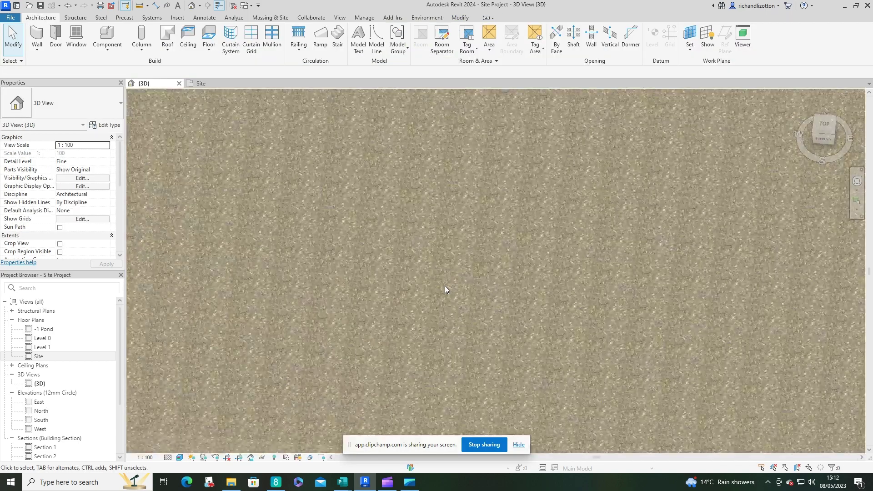
pyautogui.scroll(-2, 445, 285)
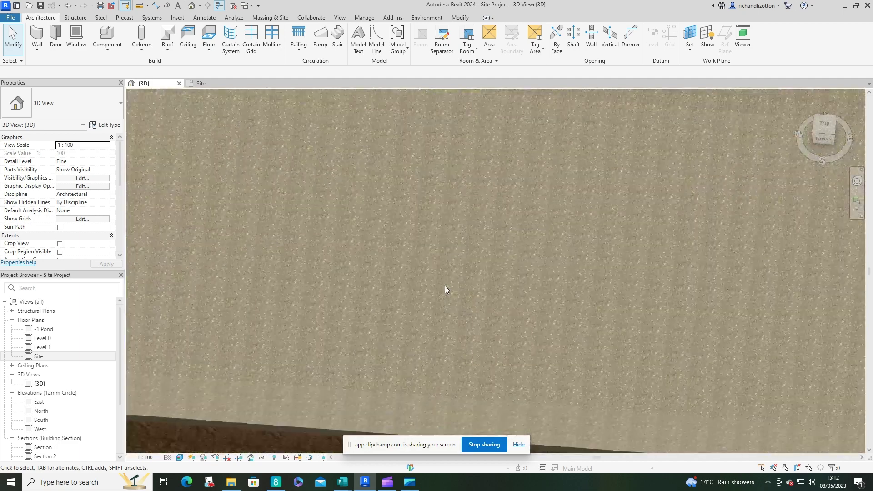
pyautogui.scroll(-8, 444, 286)
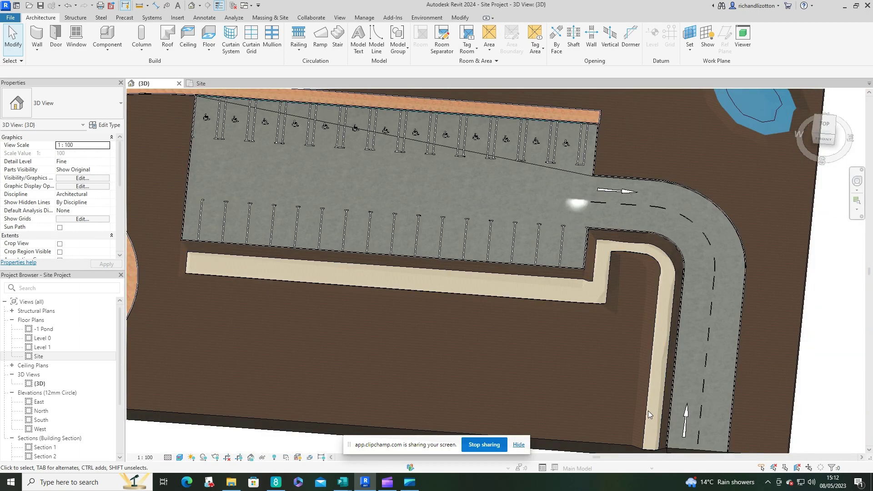
pyautogui.moveTo(648, 411); pyautogui.dragTo(588, 329, button='middle')
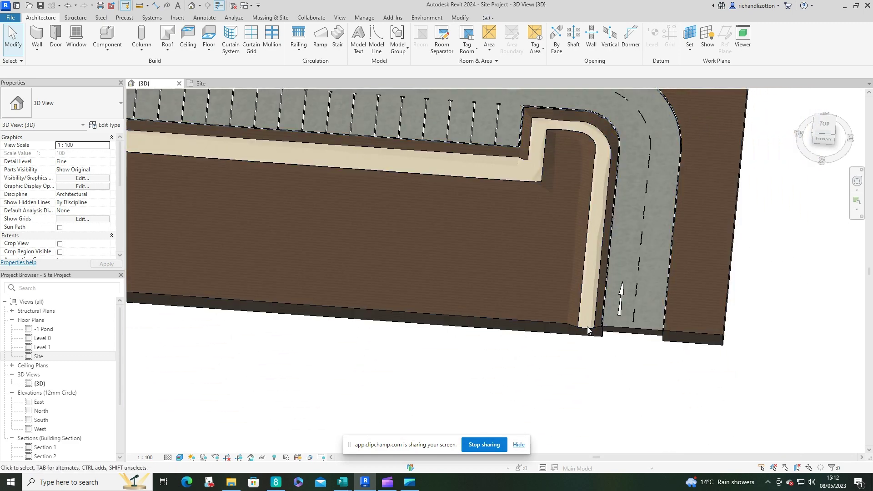
# Open the Gravel material's appearance image from the channel sub-division in the Texture Editor and enlarge the editor to show its scale settings
pyautogui.click(588, 328)
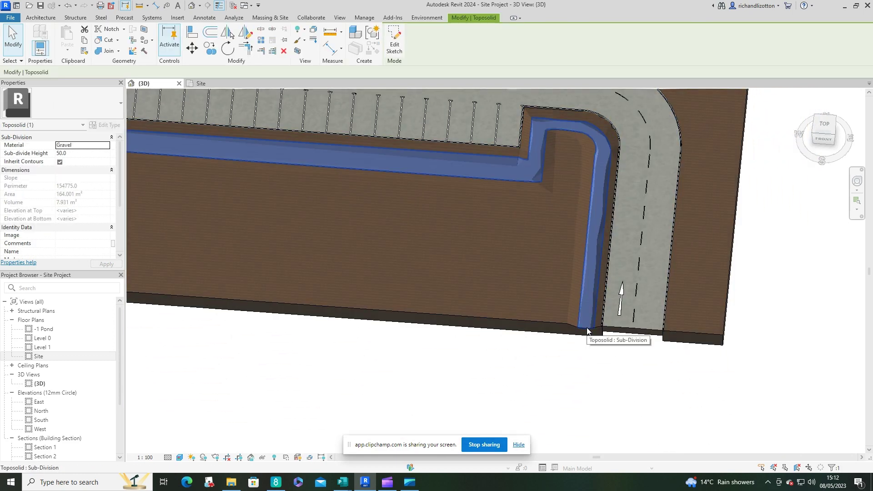
pyautogui.click(107, 146)
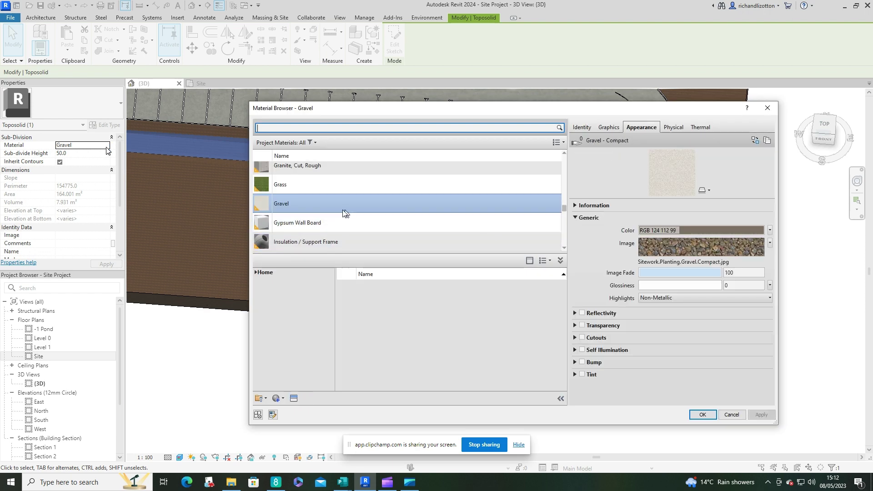
pyautogui.scroll(1, 335, 200)
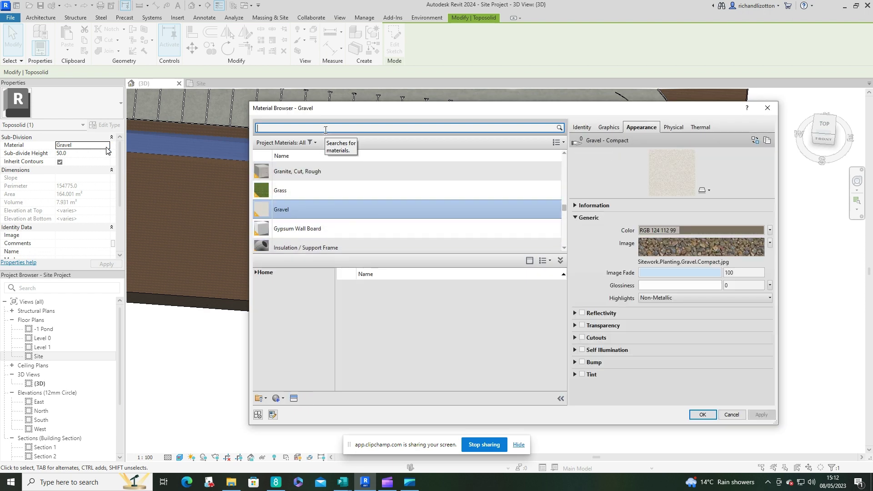
pyautogui.click(735, 252)
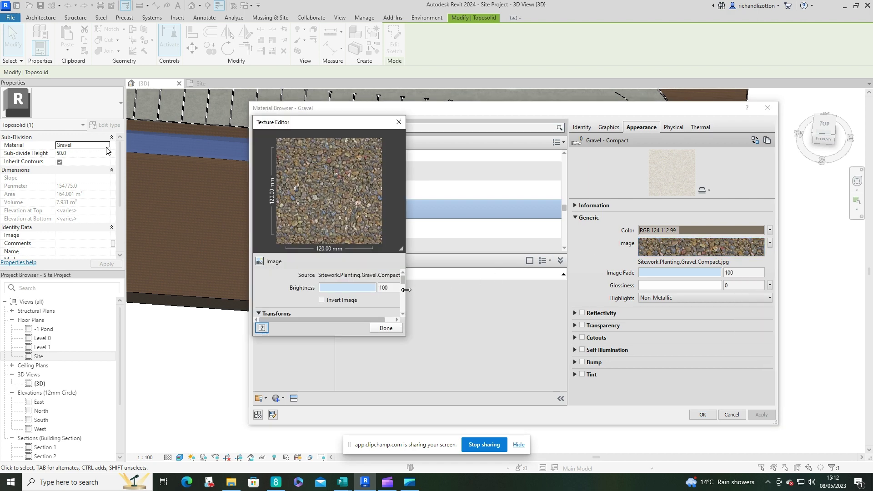
pyautogui.click(398, 122)
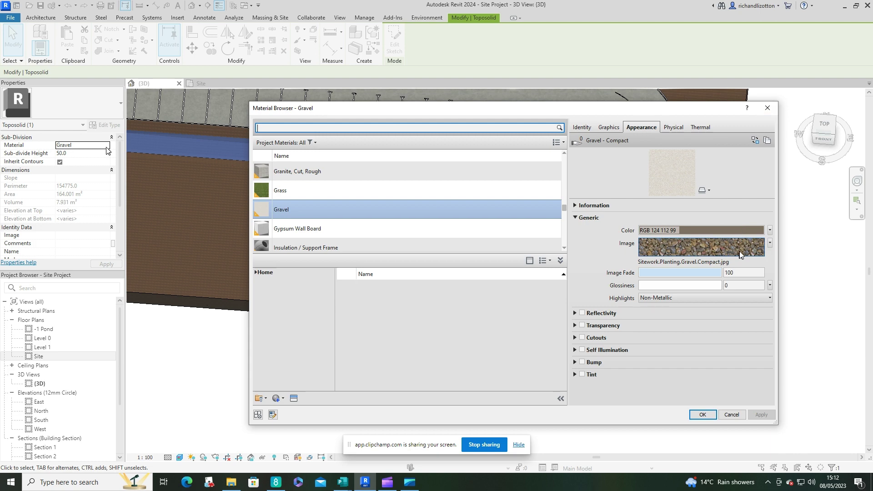
pyautogui.moveTo(739, 254)
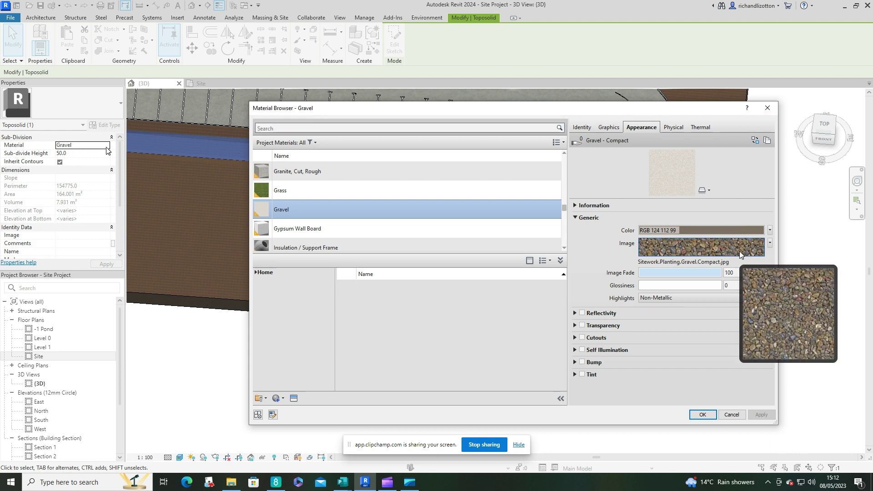
pyautogui.click(739, 255)
pyautogui.moveTo(406, 338); pyautogui.dragTo(595, 446)
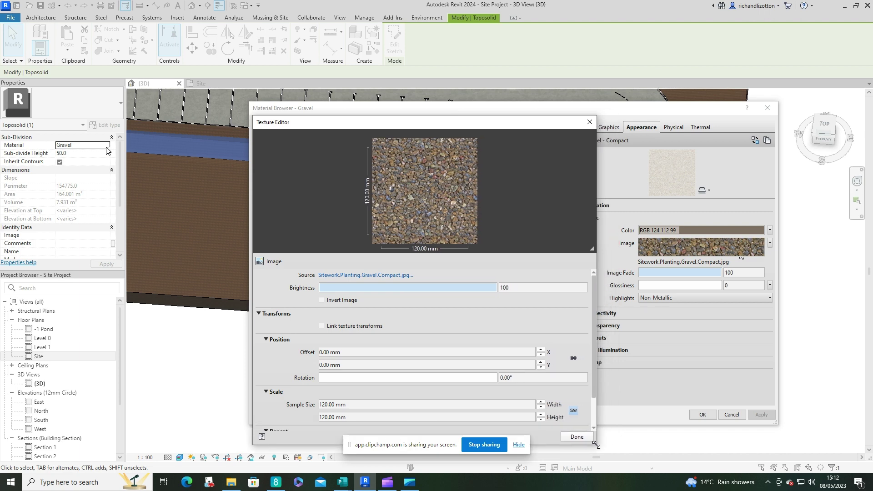
pyautogui.scroll(-4, 517, 319)
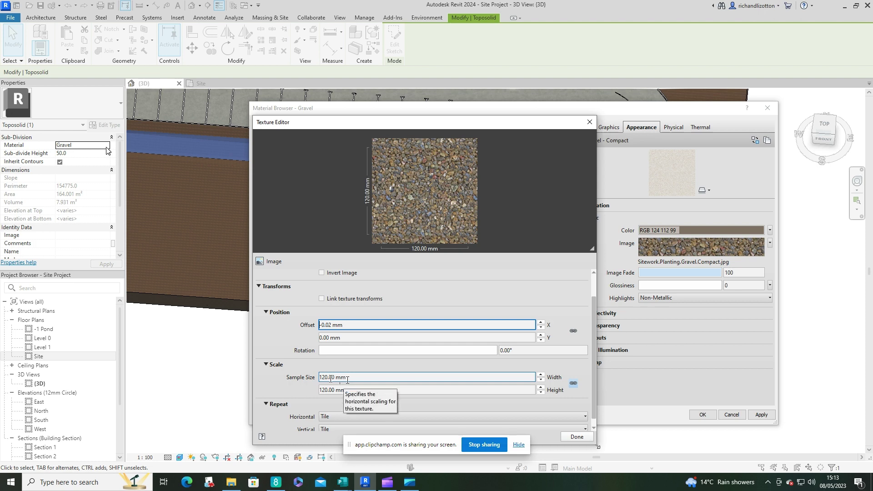
# Set the gravel texture's sample size to 480 mm wide and high, and apply the material change
pyautogui.click(324, 377)
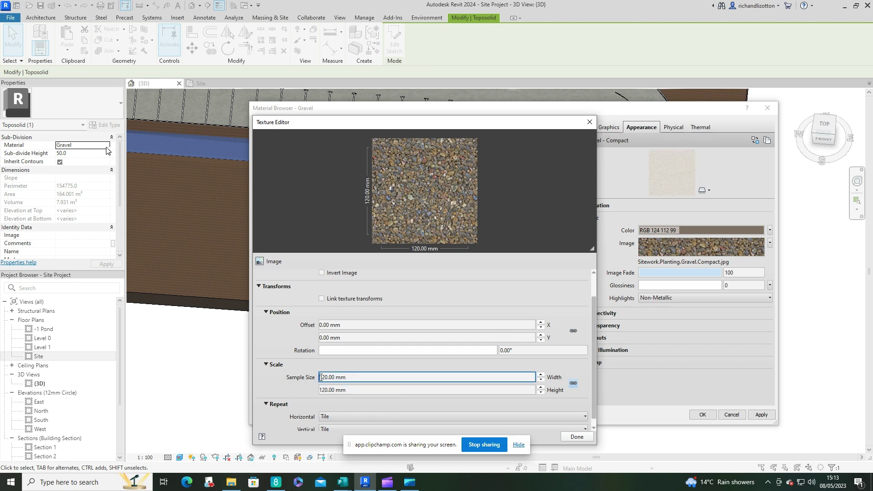
pyautogui.moveTo(319, 377); pyautogui.dragTo(326, 378)
pyautogui.write('48')
pyautogui.press('Tab')
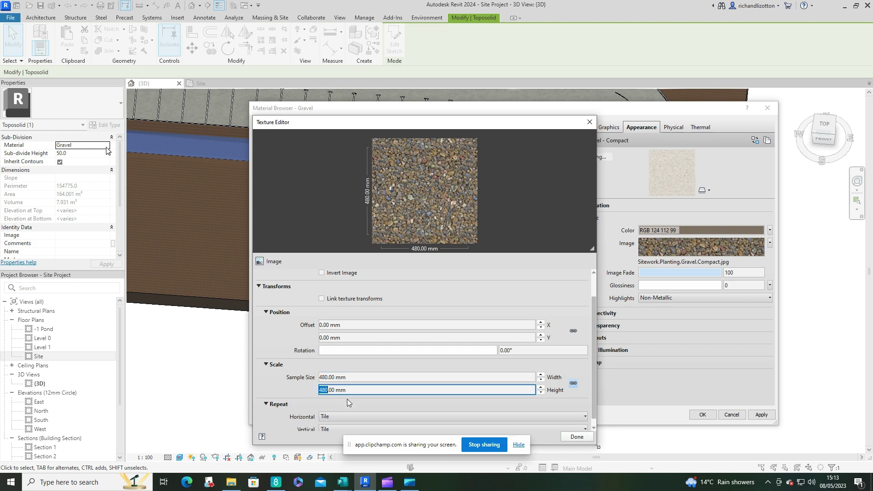
pyautogui.click(577, 437)
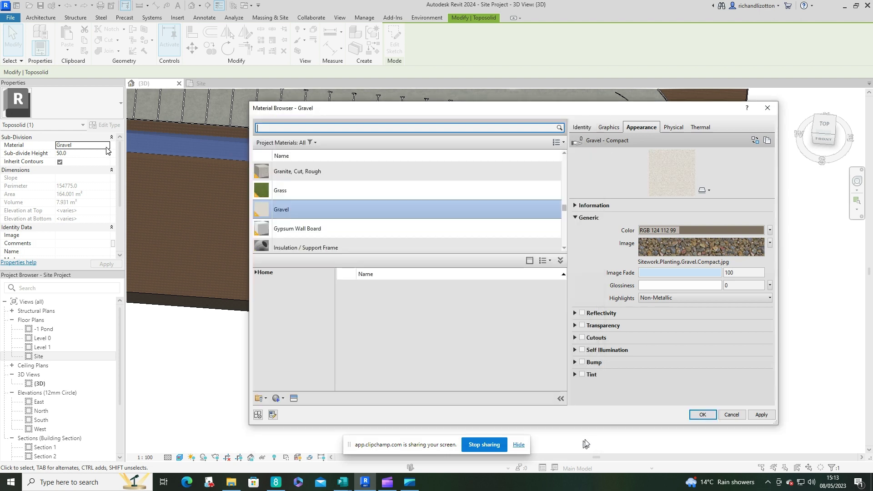
pyautogui.click(703, 415)
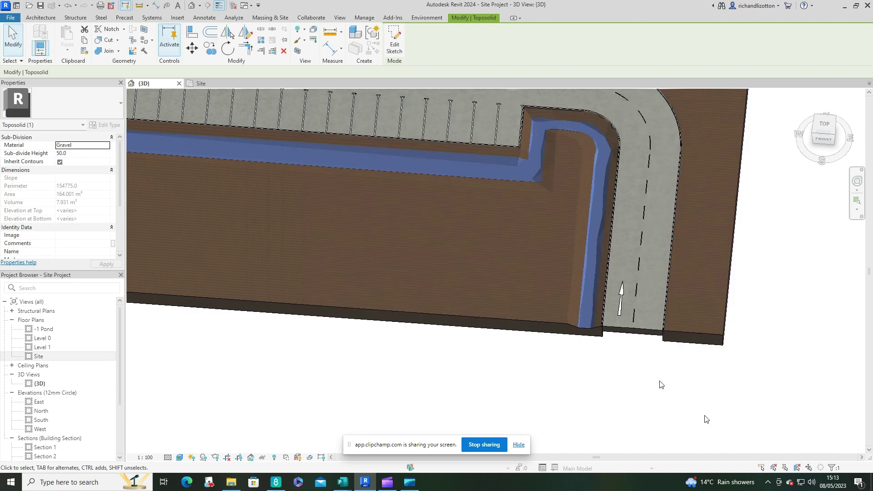
pyautogui.click(604, 387)
pyautogui.scroll(10, 492, 152)
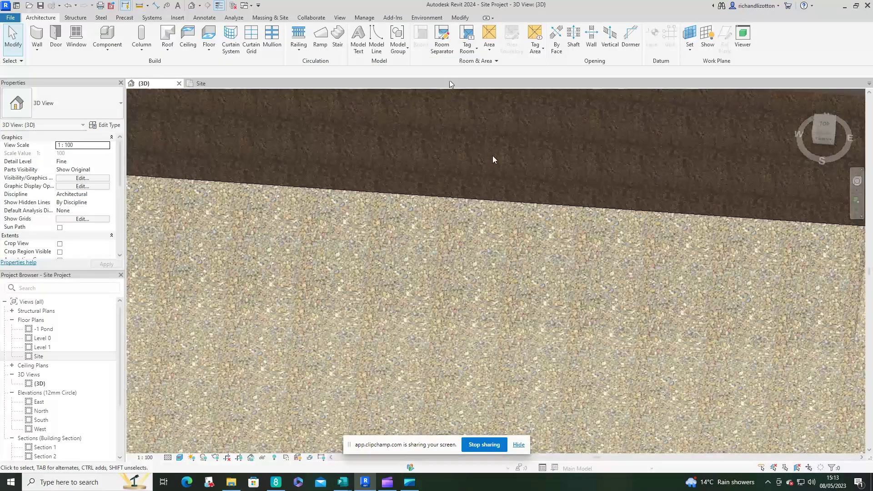
# Reopen the Gravel material's appearance image in the Texture Editor from the channel sub-division's material setting
pyautogui.scroll(-8, 490, 247)
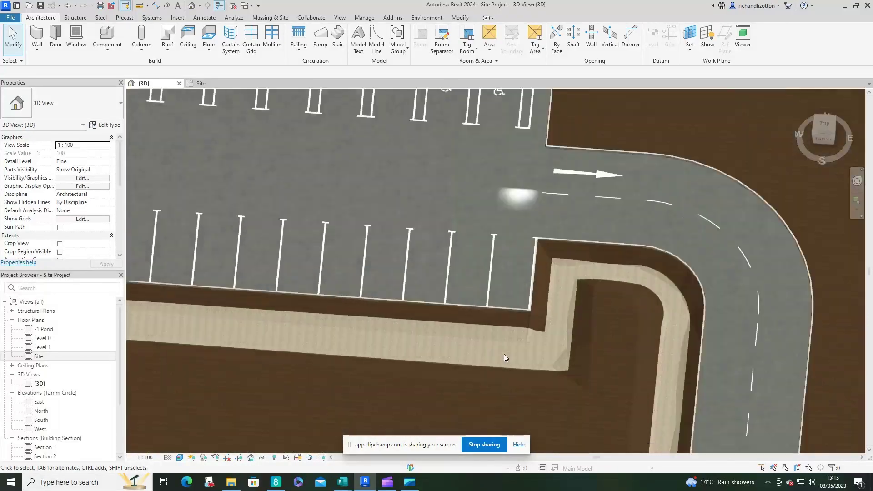
pyautogui.scroll(-3, 504, 354)
pyautogui.moveTo(561, 396); pyautogui.dragTo(542, 191, button='middle')
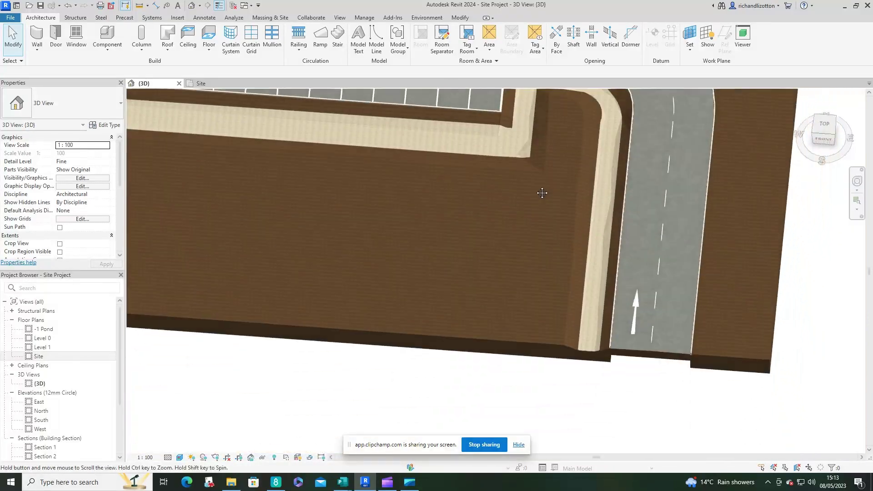
pyautogui.click(591, 351)
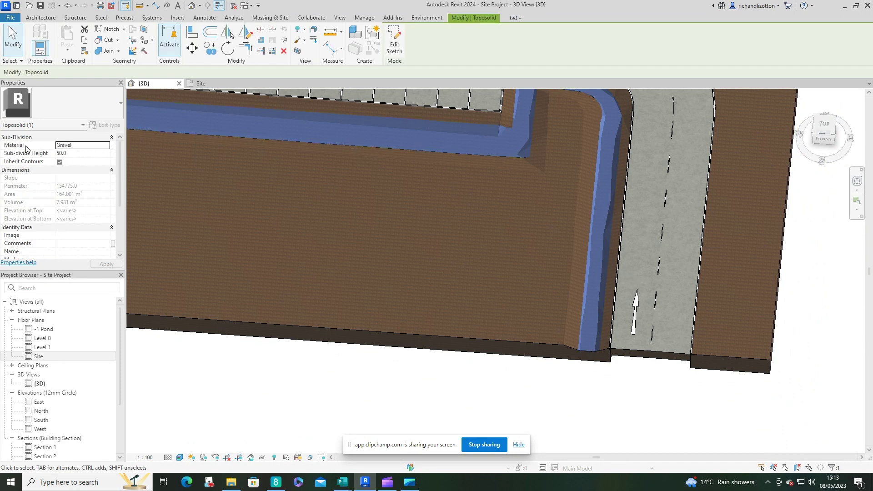
pyautogui.click(102, 146)
pyautogui.click(107, 146)
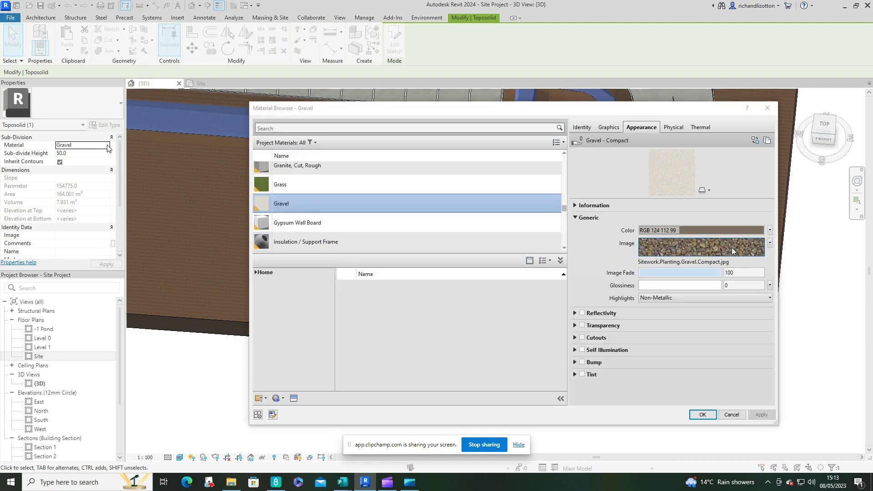
pyautogui.click(732, 247)
# Set the gravel texture's sample size width to 1200 mm, accept the material change and deselect the sub-division
pyautogui.click(362, 403)
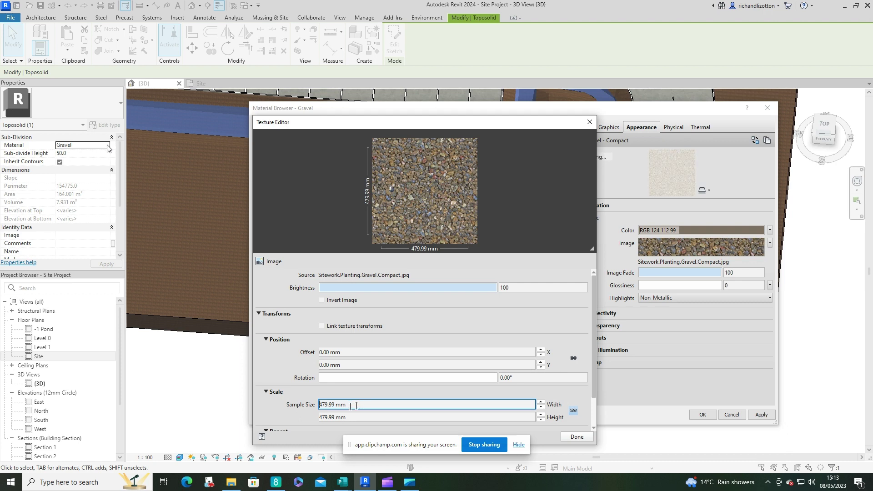
pyautogui.hotkey('ctrl', 'a')
pyautogui.write('12')
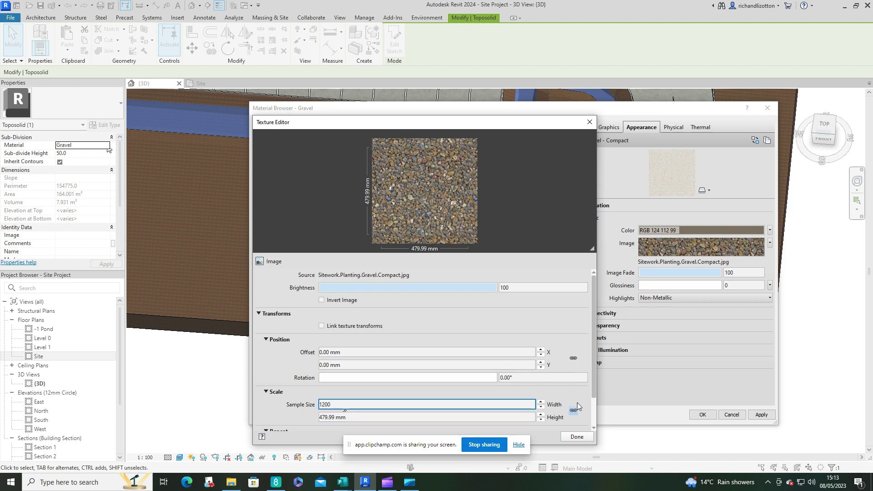
pyautogui.click(574, 437)
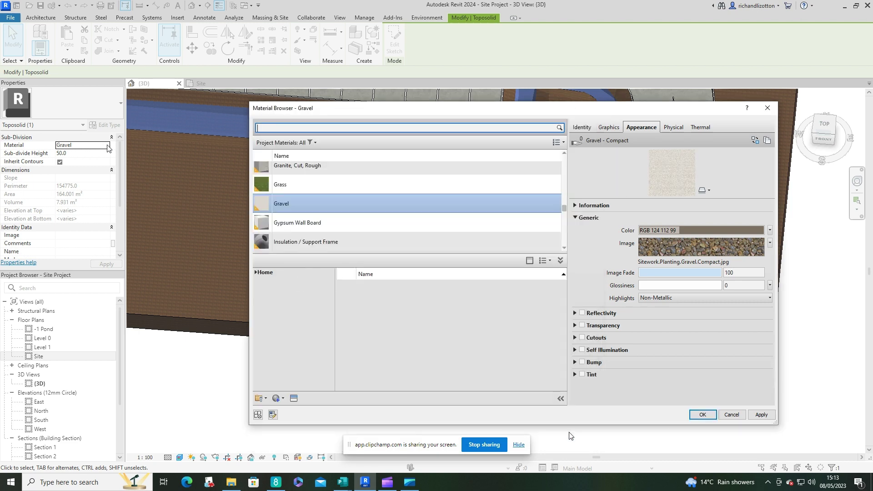
pyautogui.click(702, 414)
pyautogui.click(603, 413)
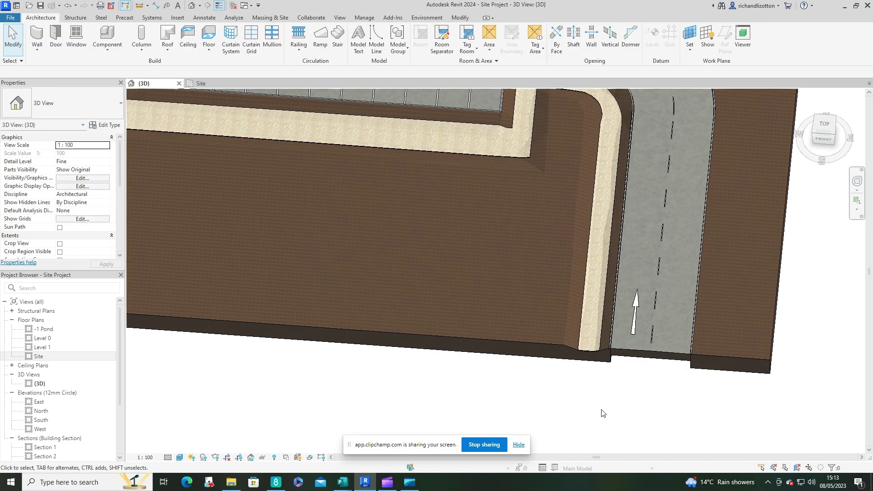
# Examine the rescaled gravel texture along the channel up close, and the channel's fit around the car park and access road in the 3D view
pyautogui.scroll(5, 600, 318)
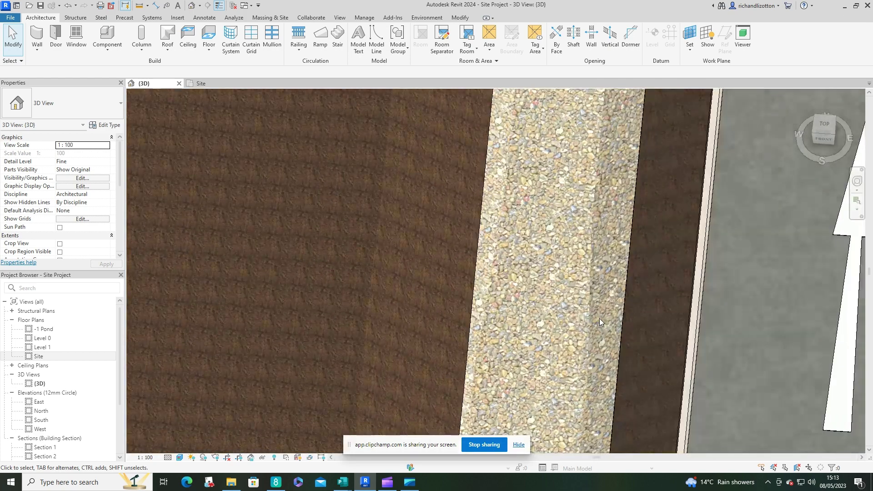
pyautogui.scroll(-3, 599, 319)
pyautogui.scroll(-3, 569, 362)
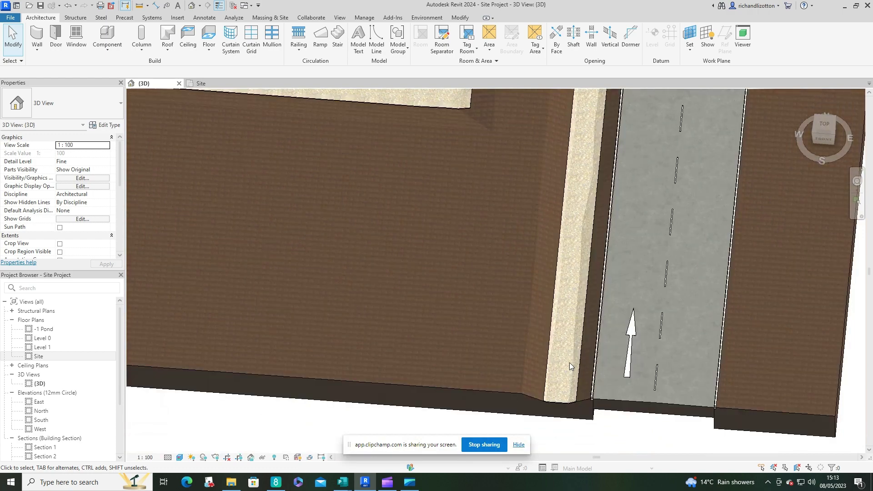
pyautogui.keyDown('shift'); pyautogui.moveTo(569, 361); pyautogui.dragTo(590, 324, button='middle'); pyautogui.keyUp('shift')
pyautogui.scroll(-6, 591, 324)
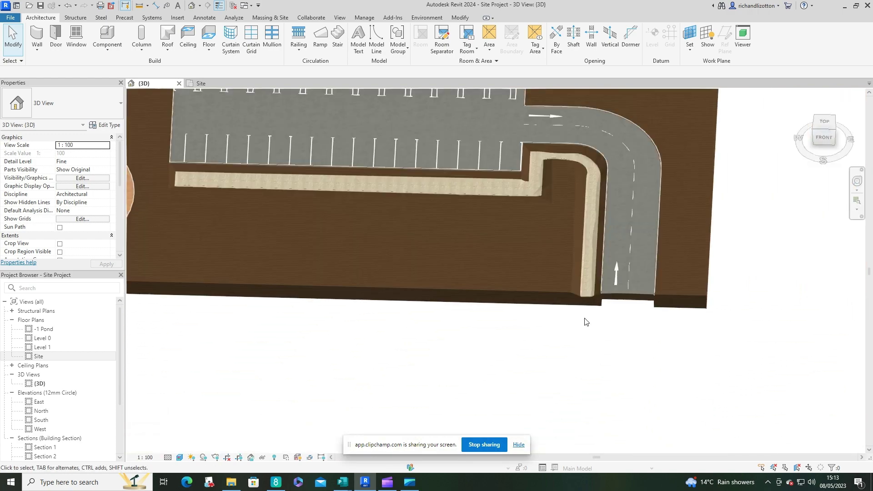
pyautogui.scroll(8, 571, 295)
pyautogui.scroll(3, 570, 291)
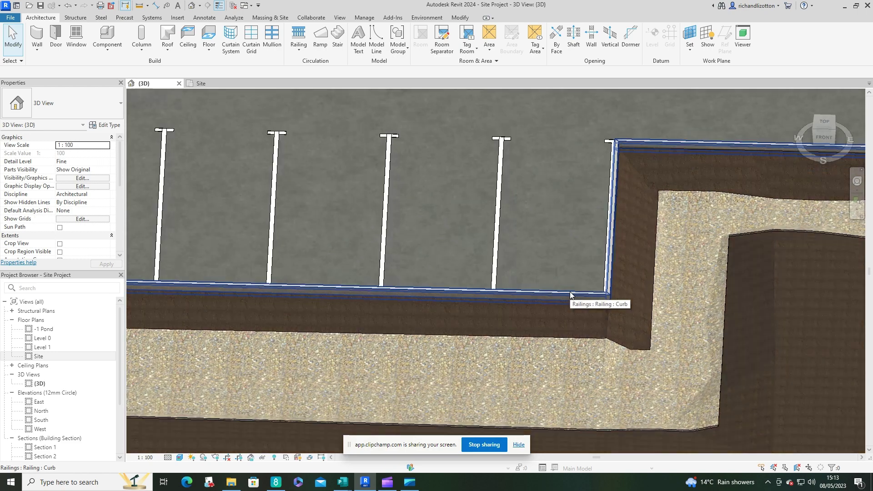
pyautogui.scroll(-5, 569, 291)
pyautogui.keyDown('shift'); pyautogui.moveTo(569, 291); pyautogui.dragTo(434, 345, button='middle'); pyautogui.keyUp('shift')
pyautogui.scroll(4, 585, 303)
pyautogui.scroll(-5, 585, 303)
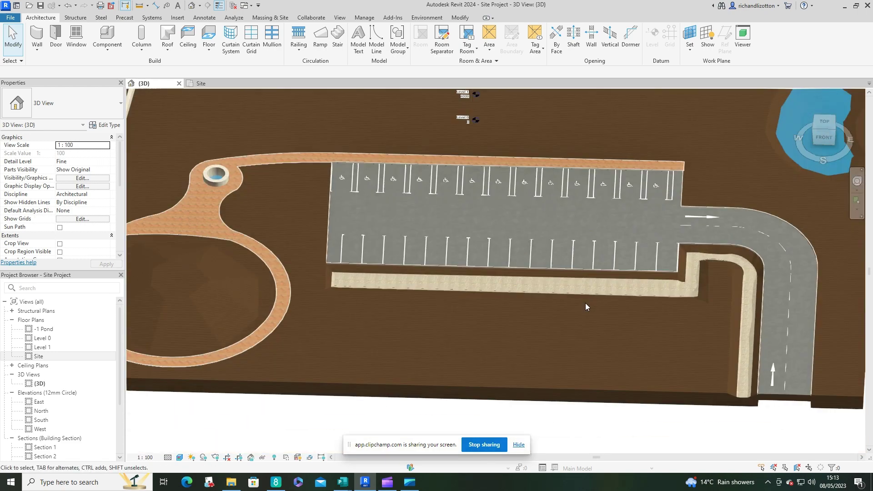
pyautogui.keyDown('shift'); pyautogui.moveTo(585, 303); pyautogui.dragTo(574, 331, button='middle'); pyautogui.keyUp('shift')
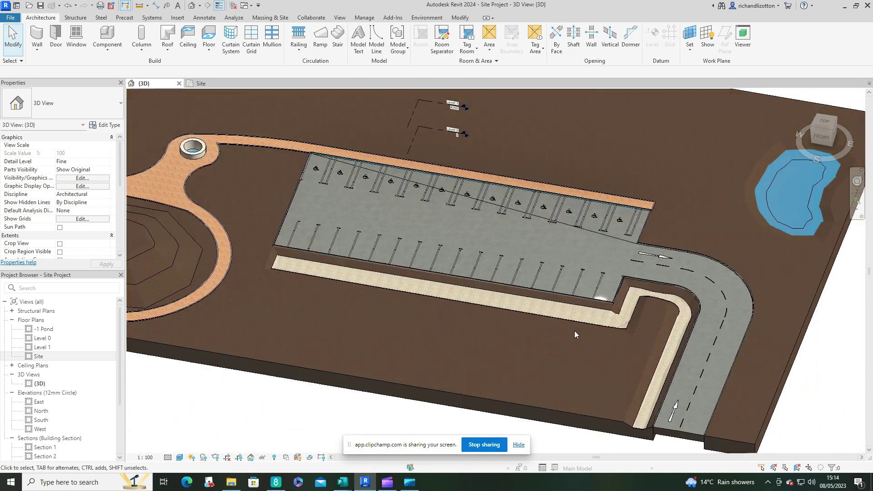
pyautogui.scroll(4, 559, 329)
pyautogui.scroll(-5, 541, 326)
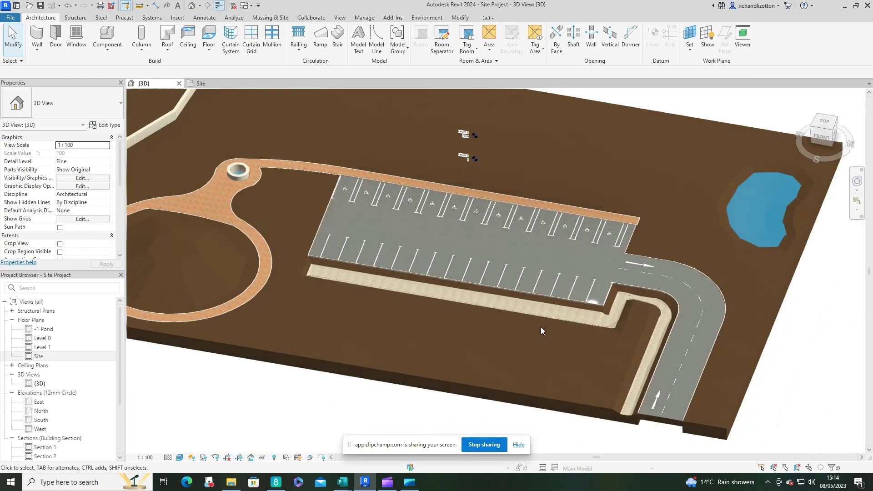